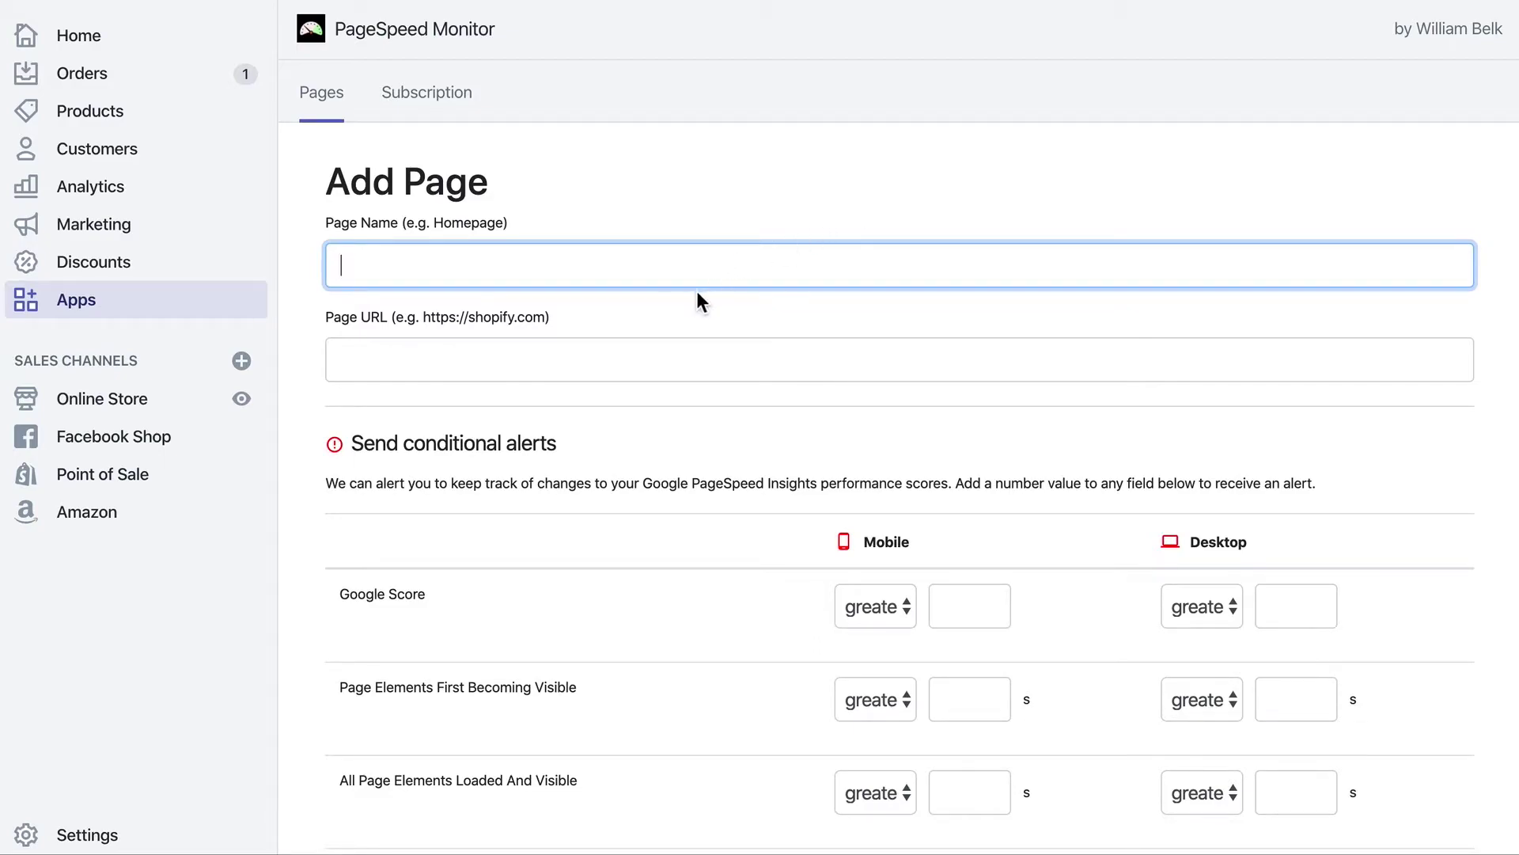
text(Collection Page)
click(666, 372)
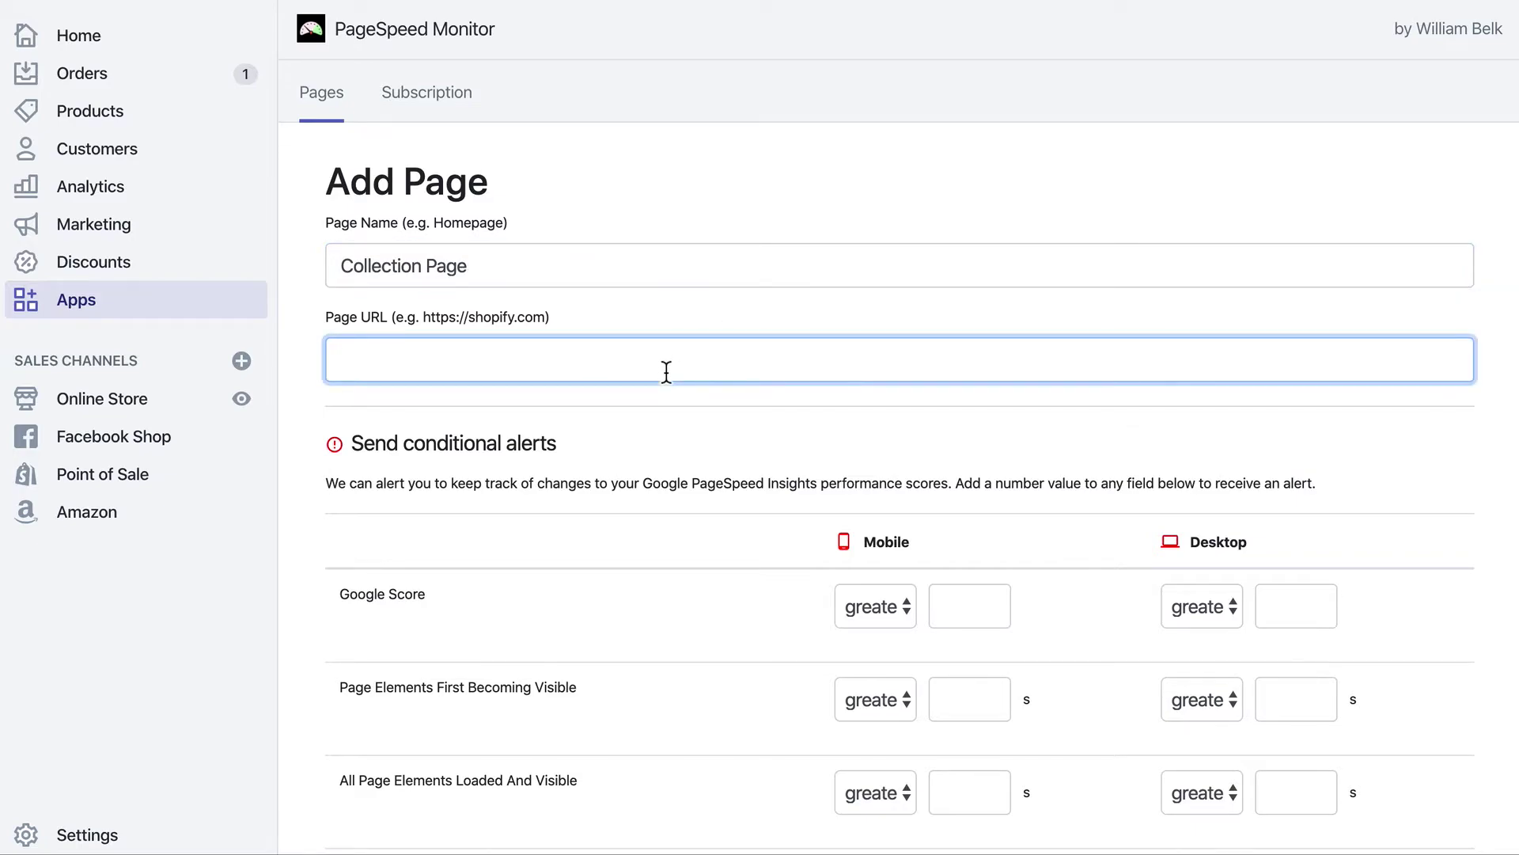
text(https://www.gbyultra.com/collections/ultralight-bags-apparel-and-gear)
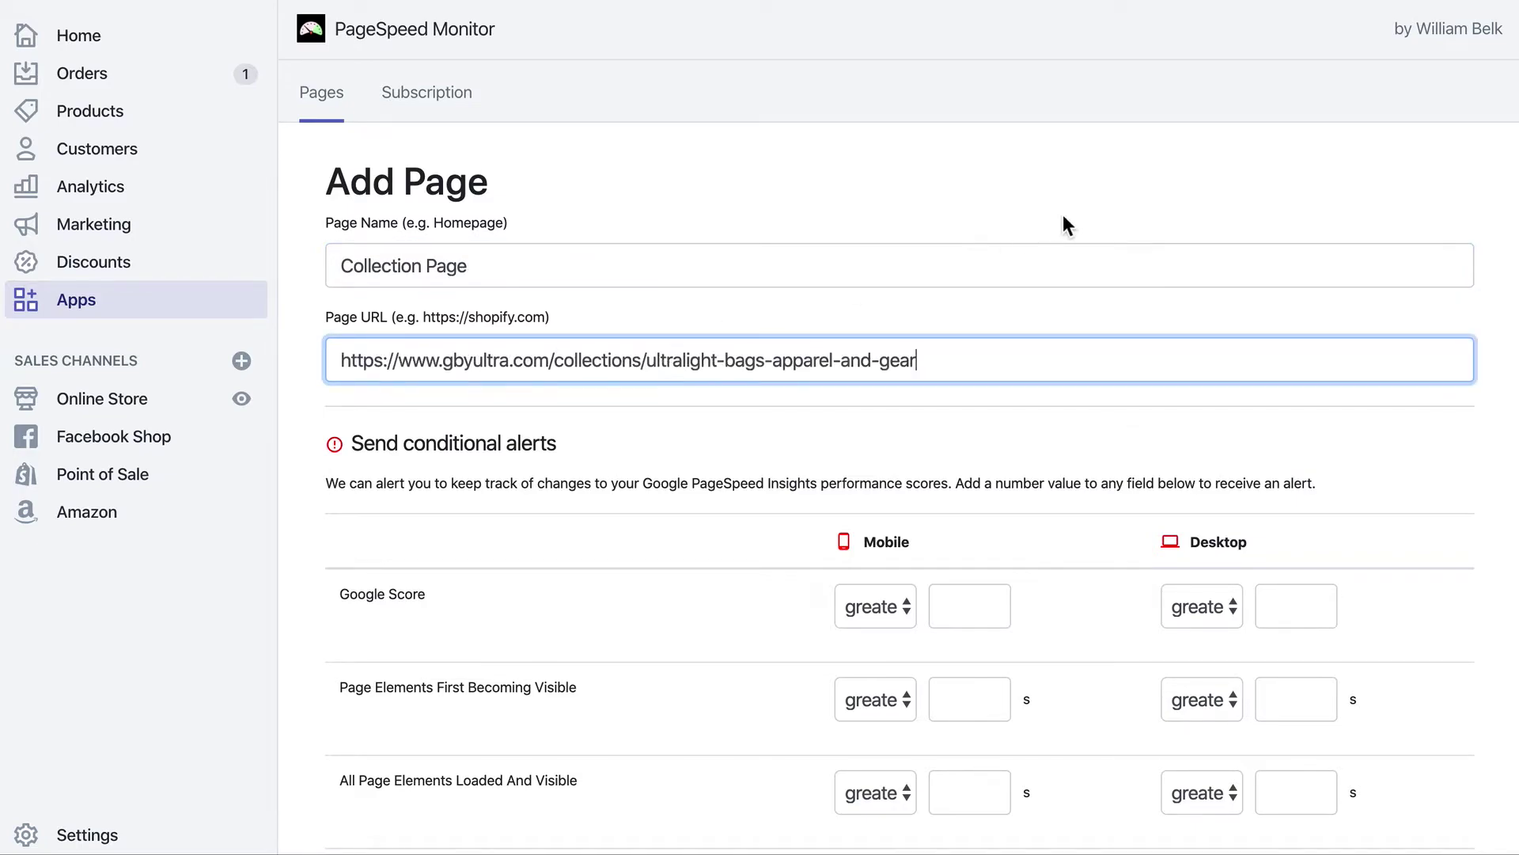
Review the conditional alert settings, including the comparison choices for the mobile and desktop Google Score
scroll(1064, 225, down, 1)
scroll(1062, 215, down, 2)
scroll(1062, 216, down, 1)
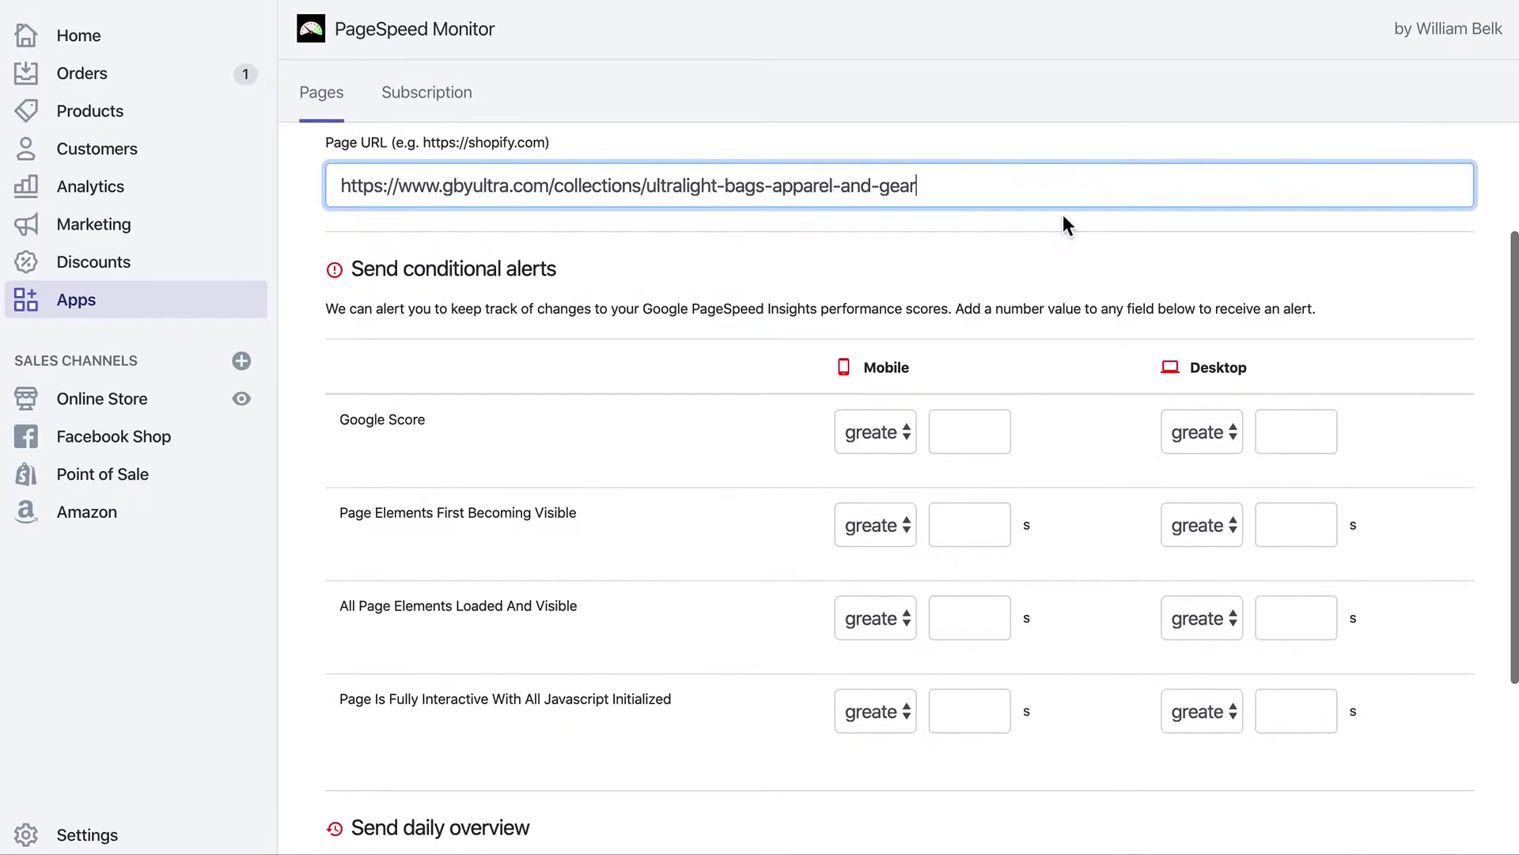
click(1039, 244)
drag(325, 308, 637, 350)
click(636, 349)
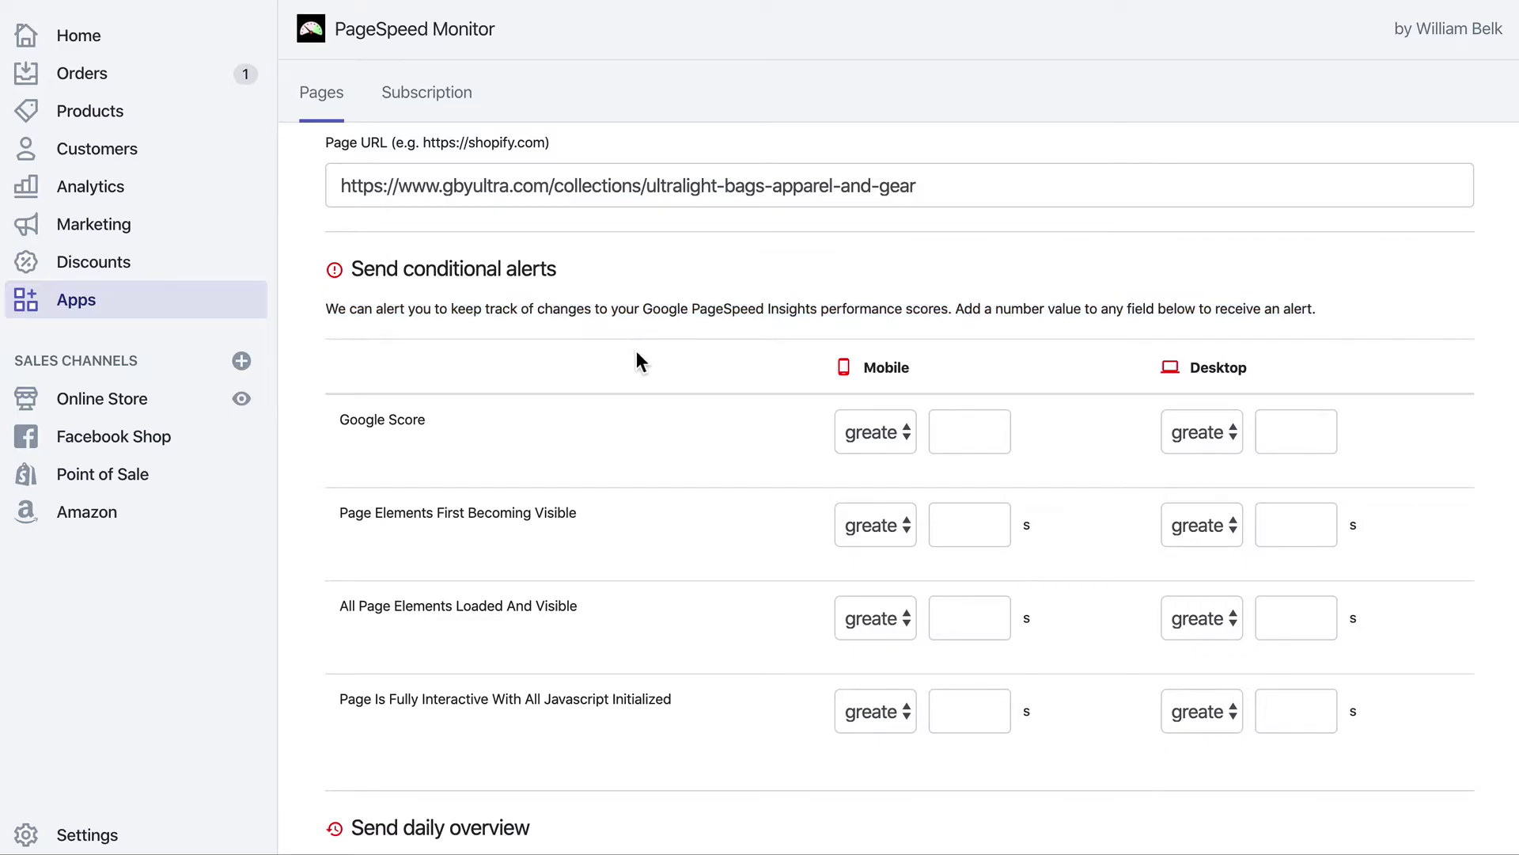
scroll(636, 350, down, 2)
click(871, 304)
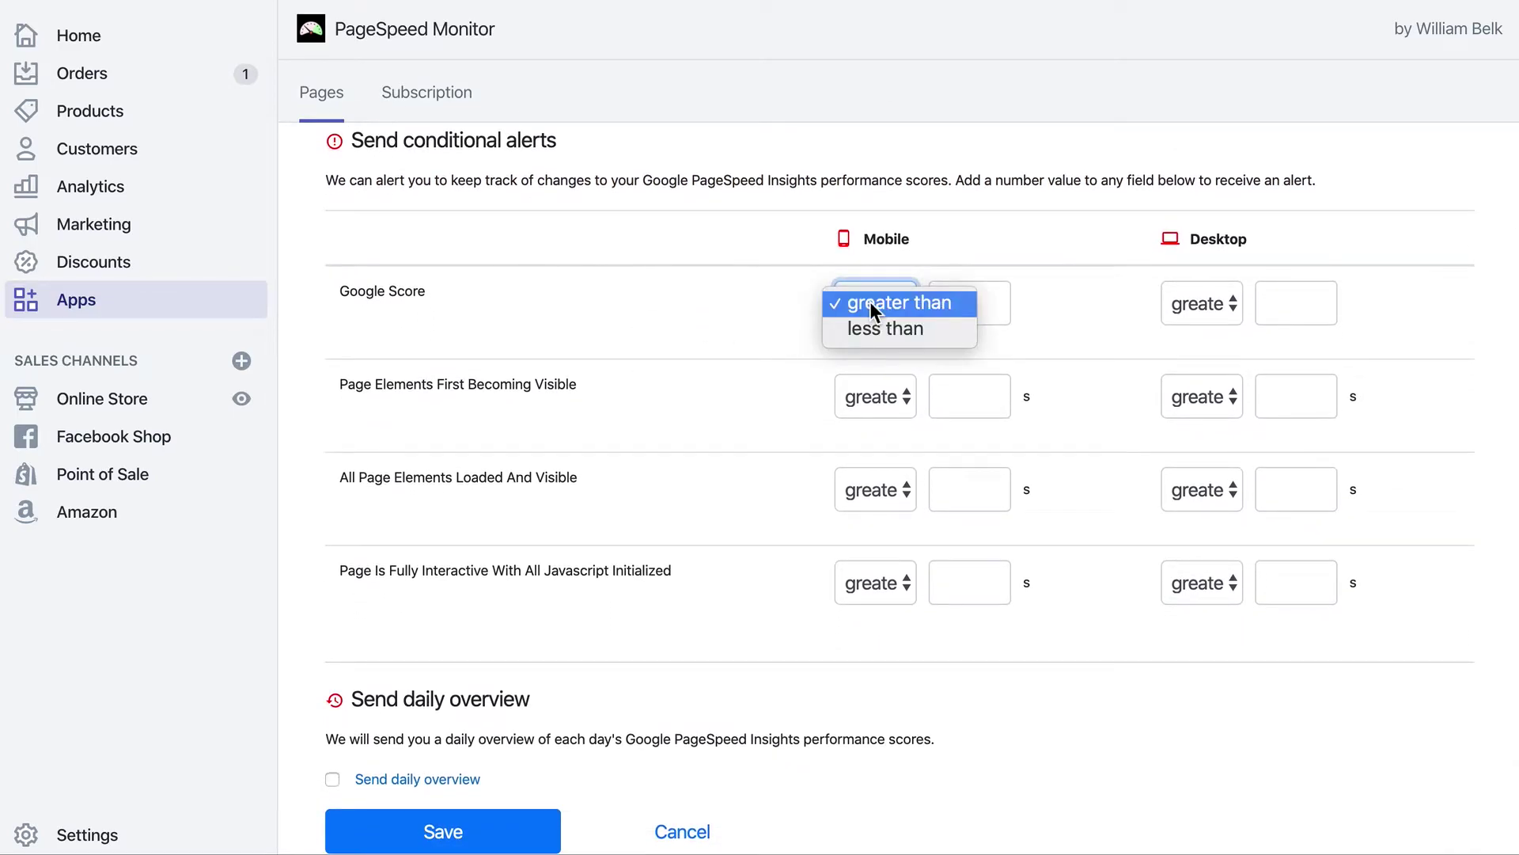
click(725, 286)
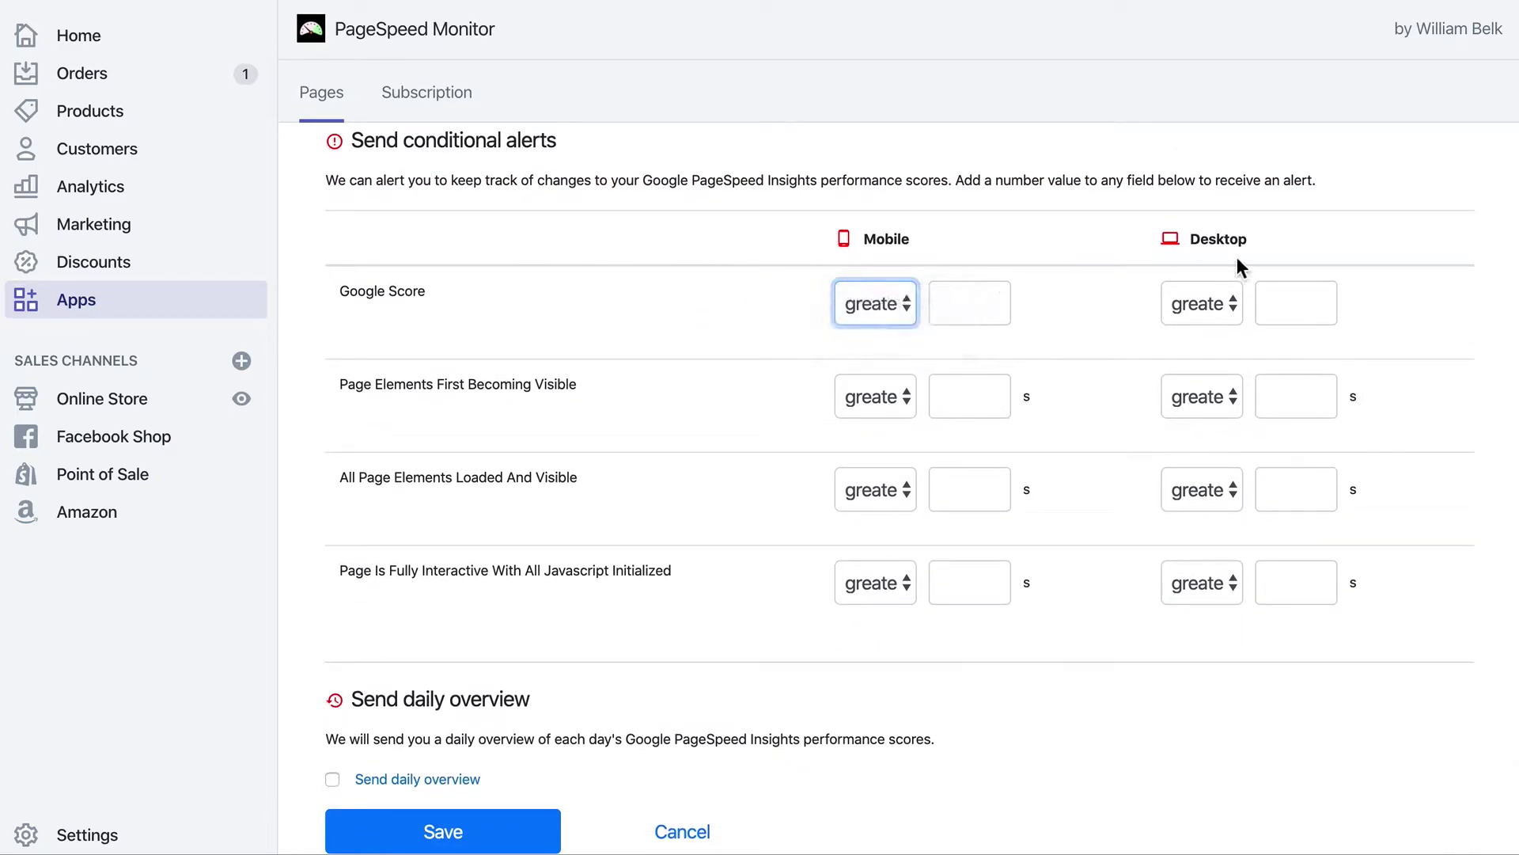
click(1223, 304)
click(1075, 267)
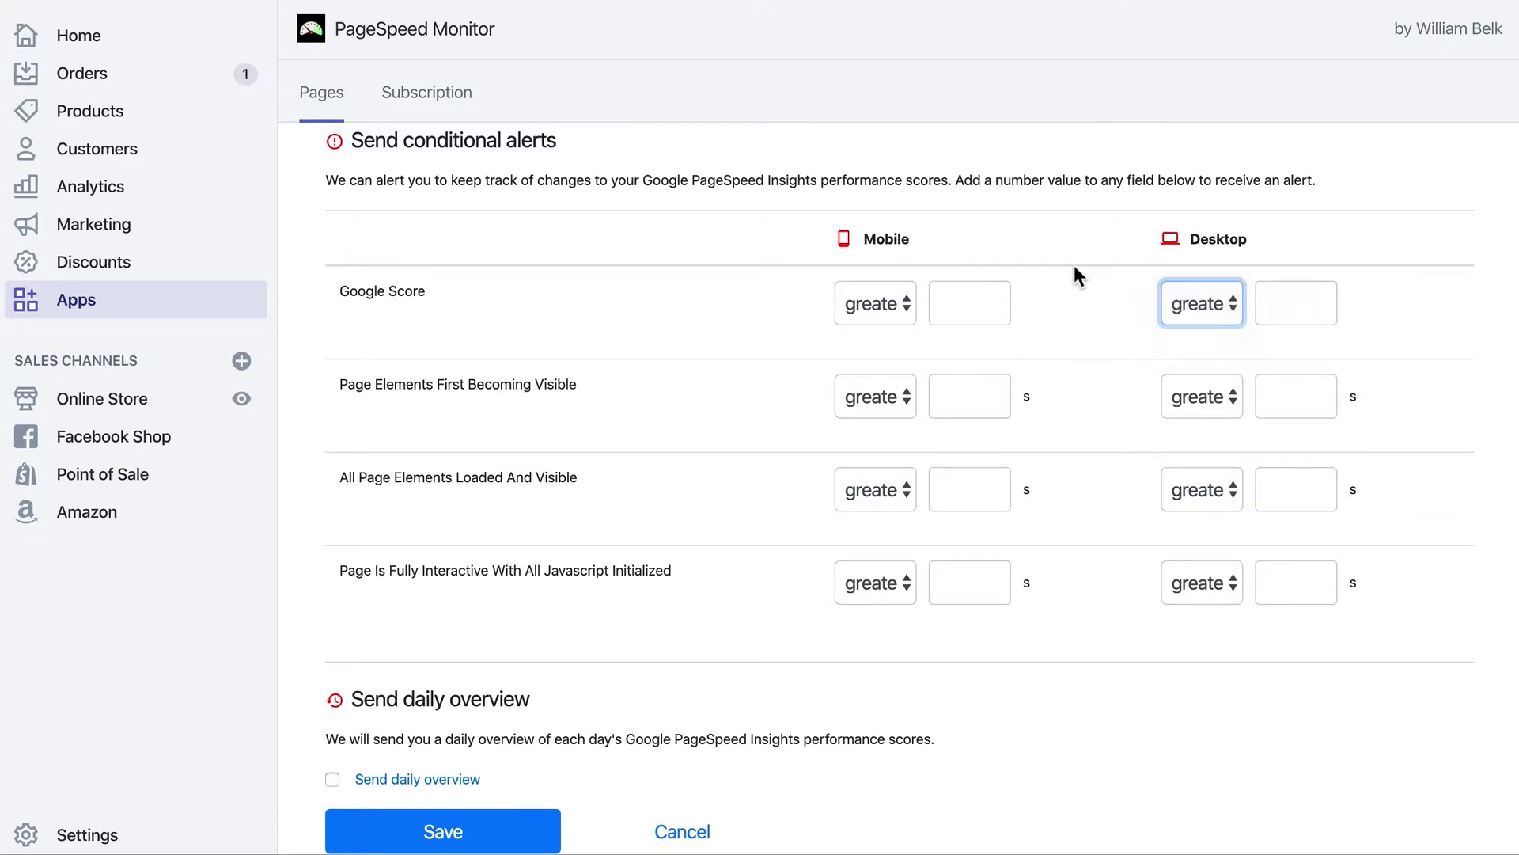
Try the Send daily overview option, switching it on and back off
scroll(1076, 273, down, 2)
click(333, 644)
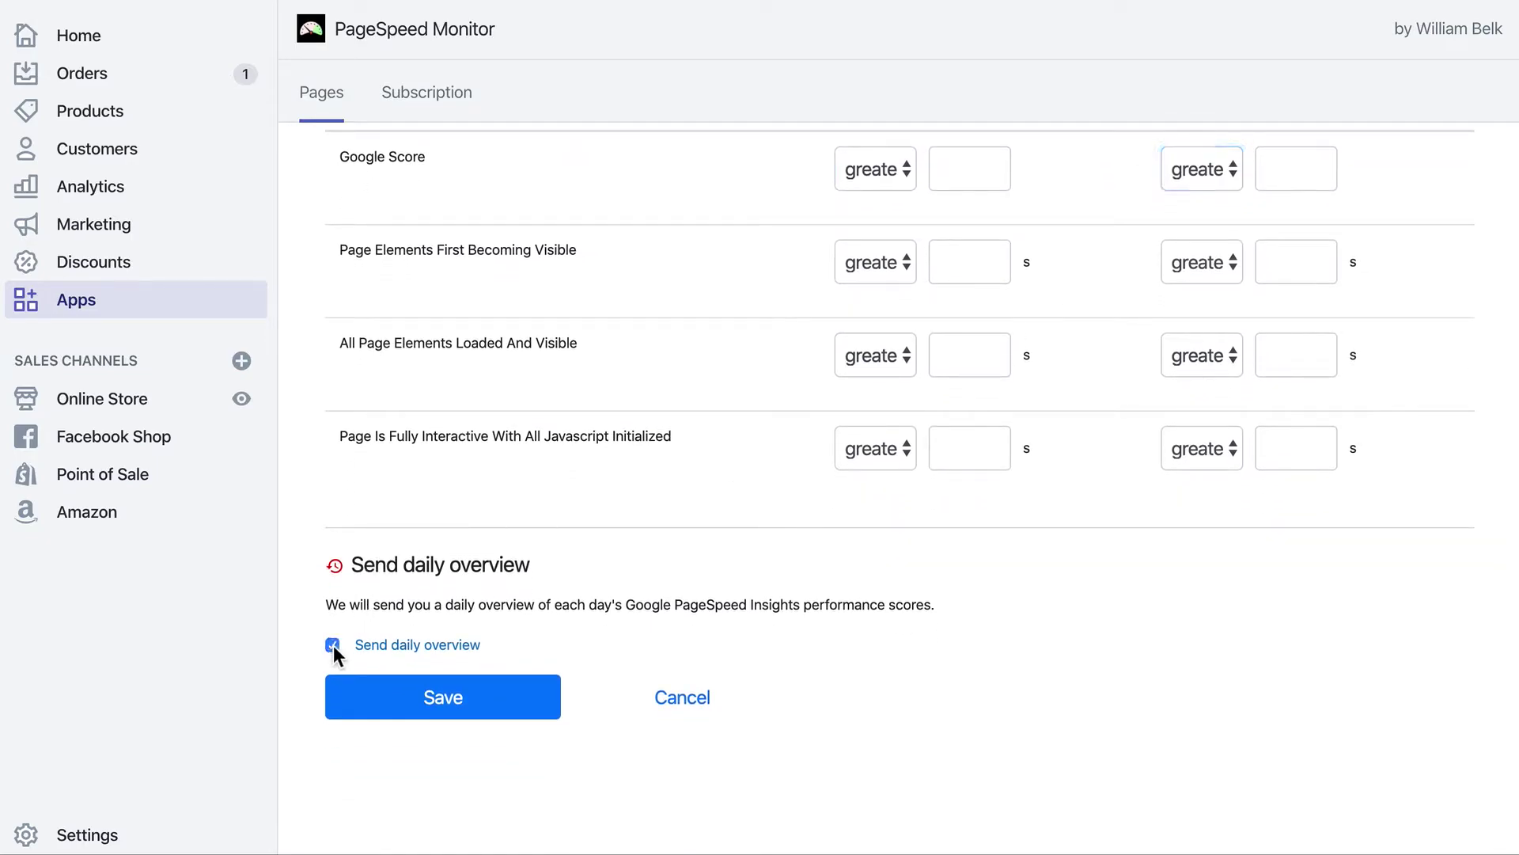
click(386, 647)
Save the new collection page entry without any conditional alerts or daily overview
scroll(551, 466, down, 1)
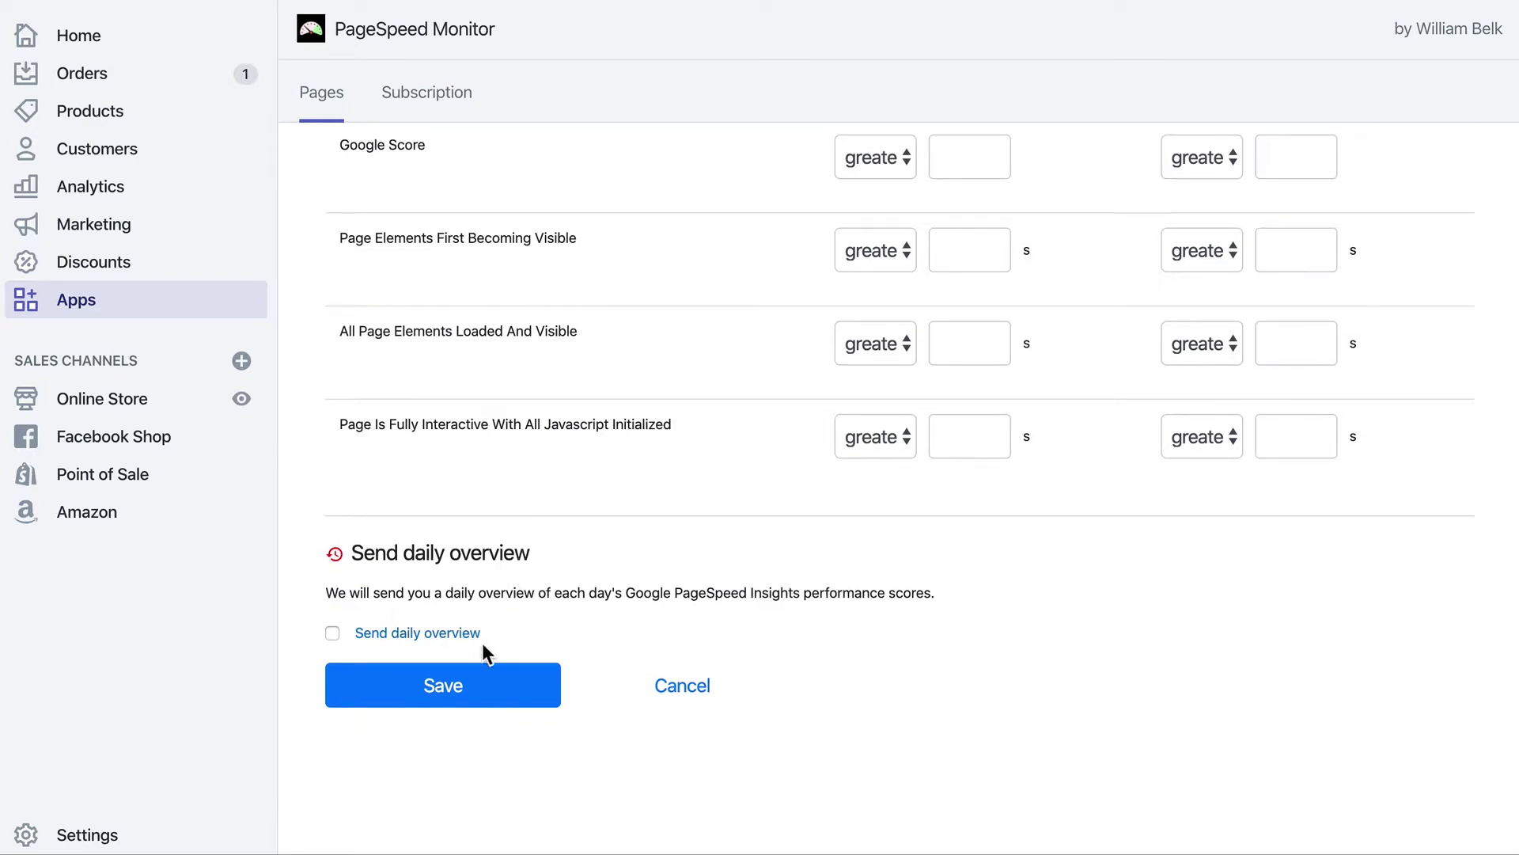
scroll(483, 644, up, 3)
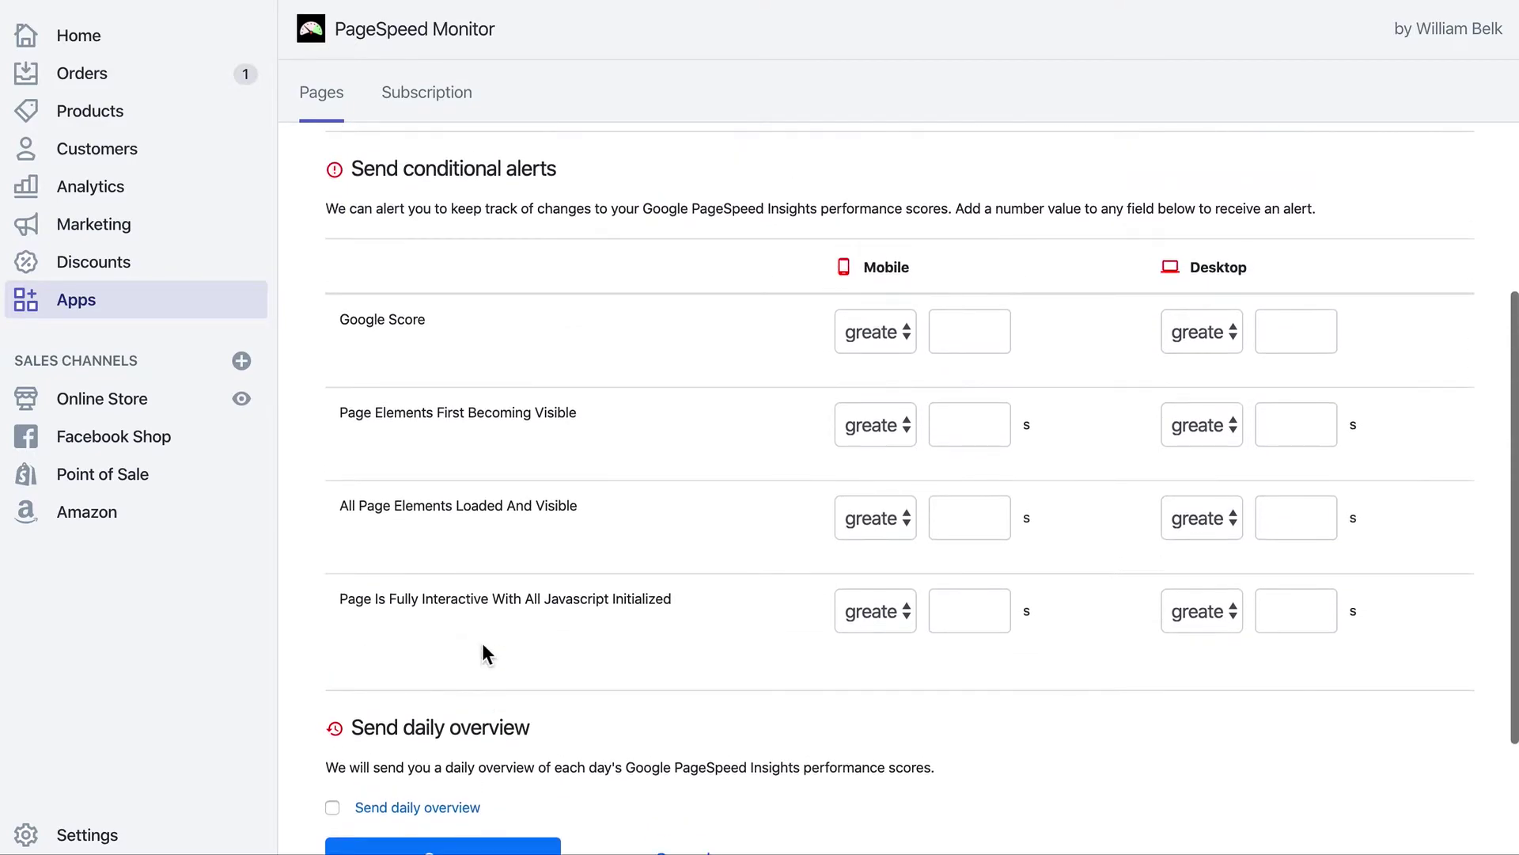
scroll(483, 643, down, 2)
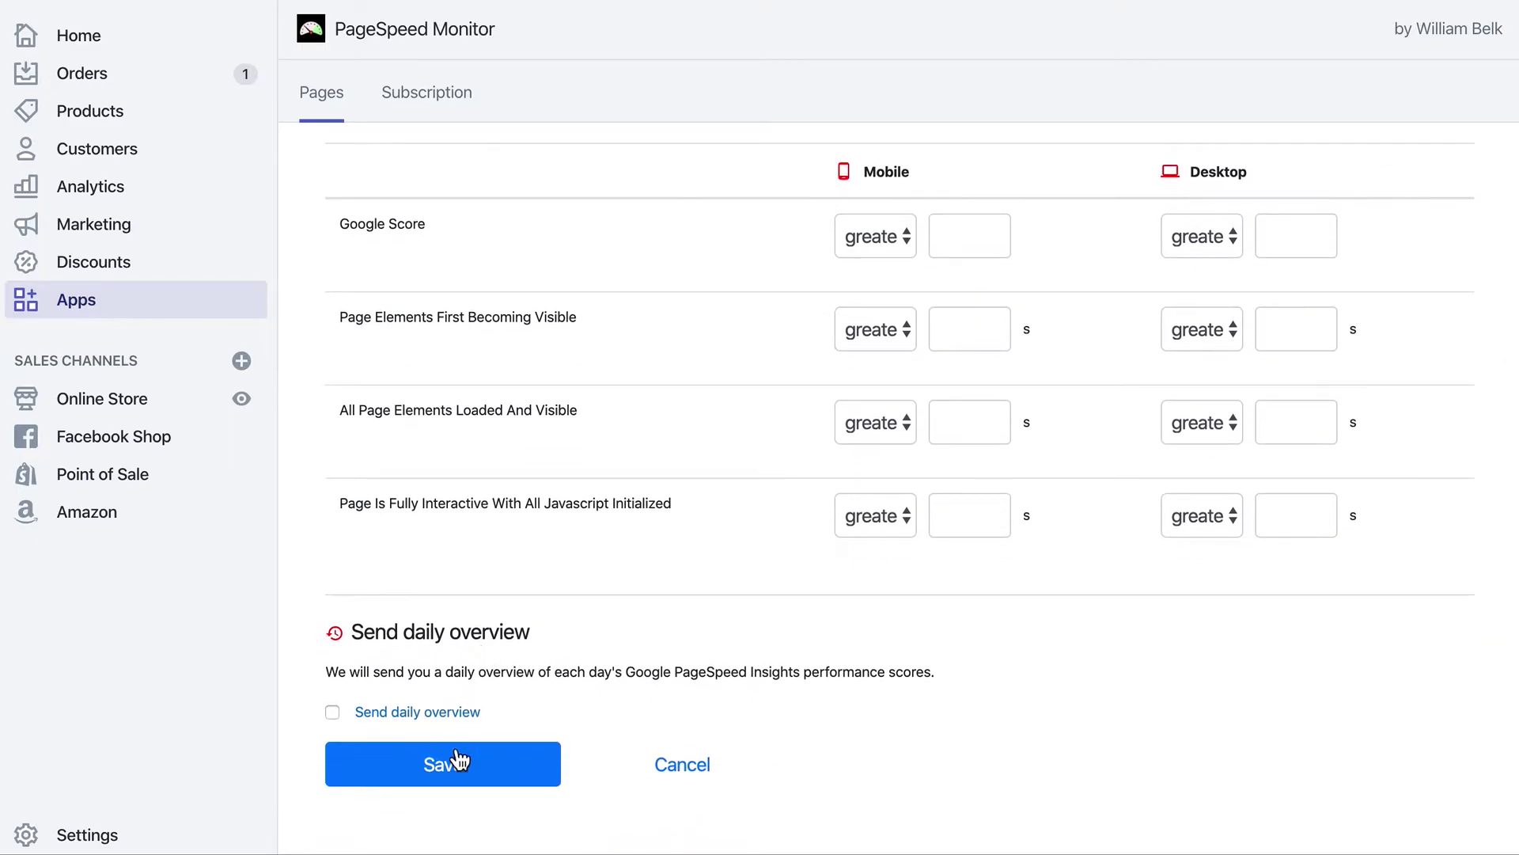
click(454, 766)
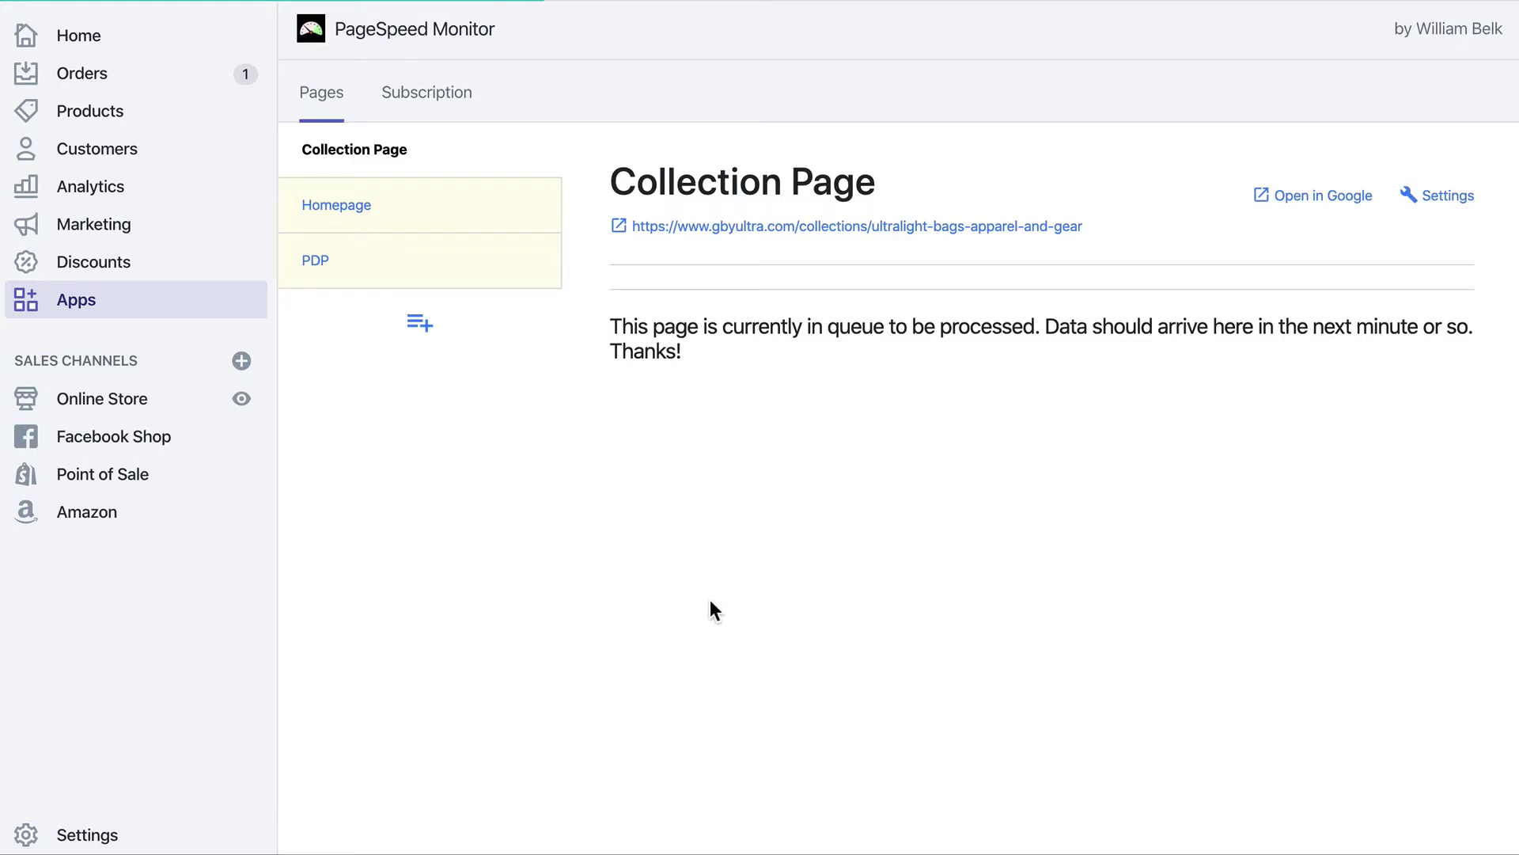
Open the Homepage report, view its desktop results and return to the mobile results
click(495, 225)
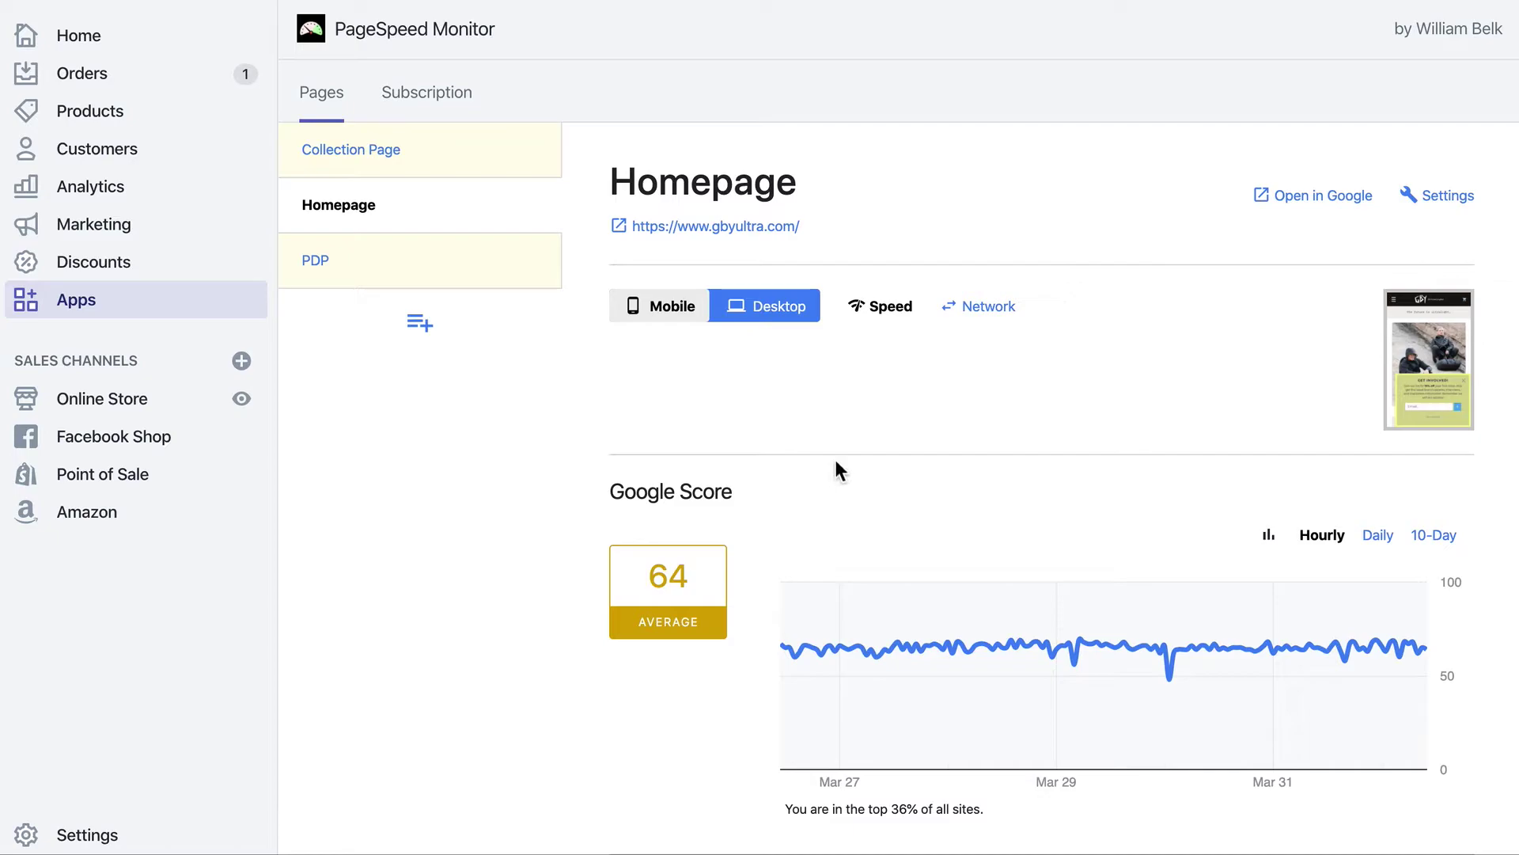
click(780, 316)
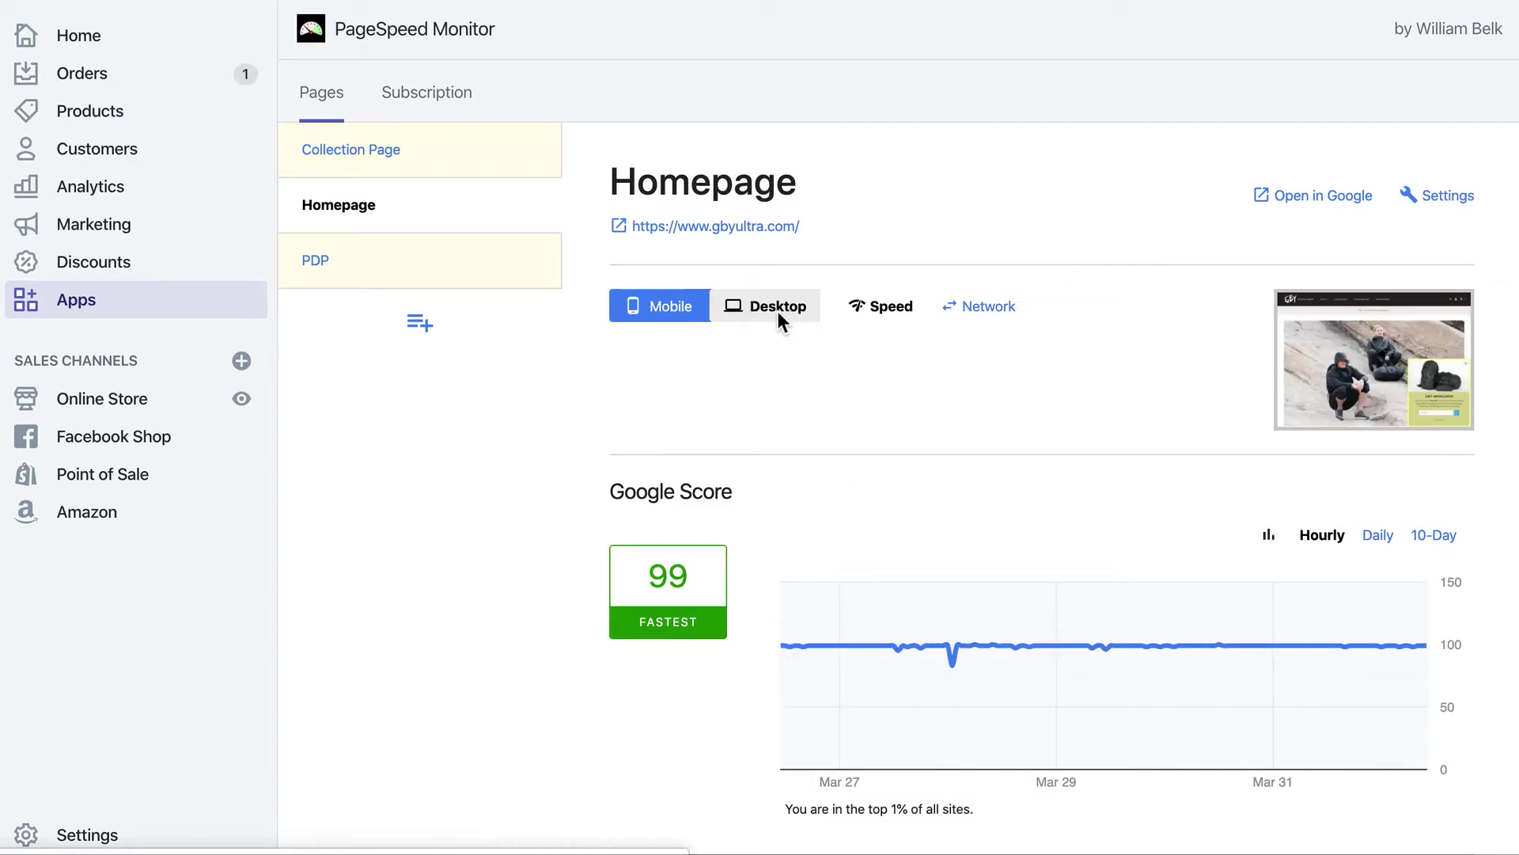
click(667, 313)
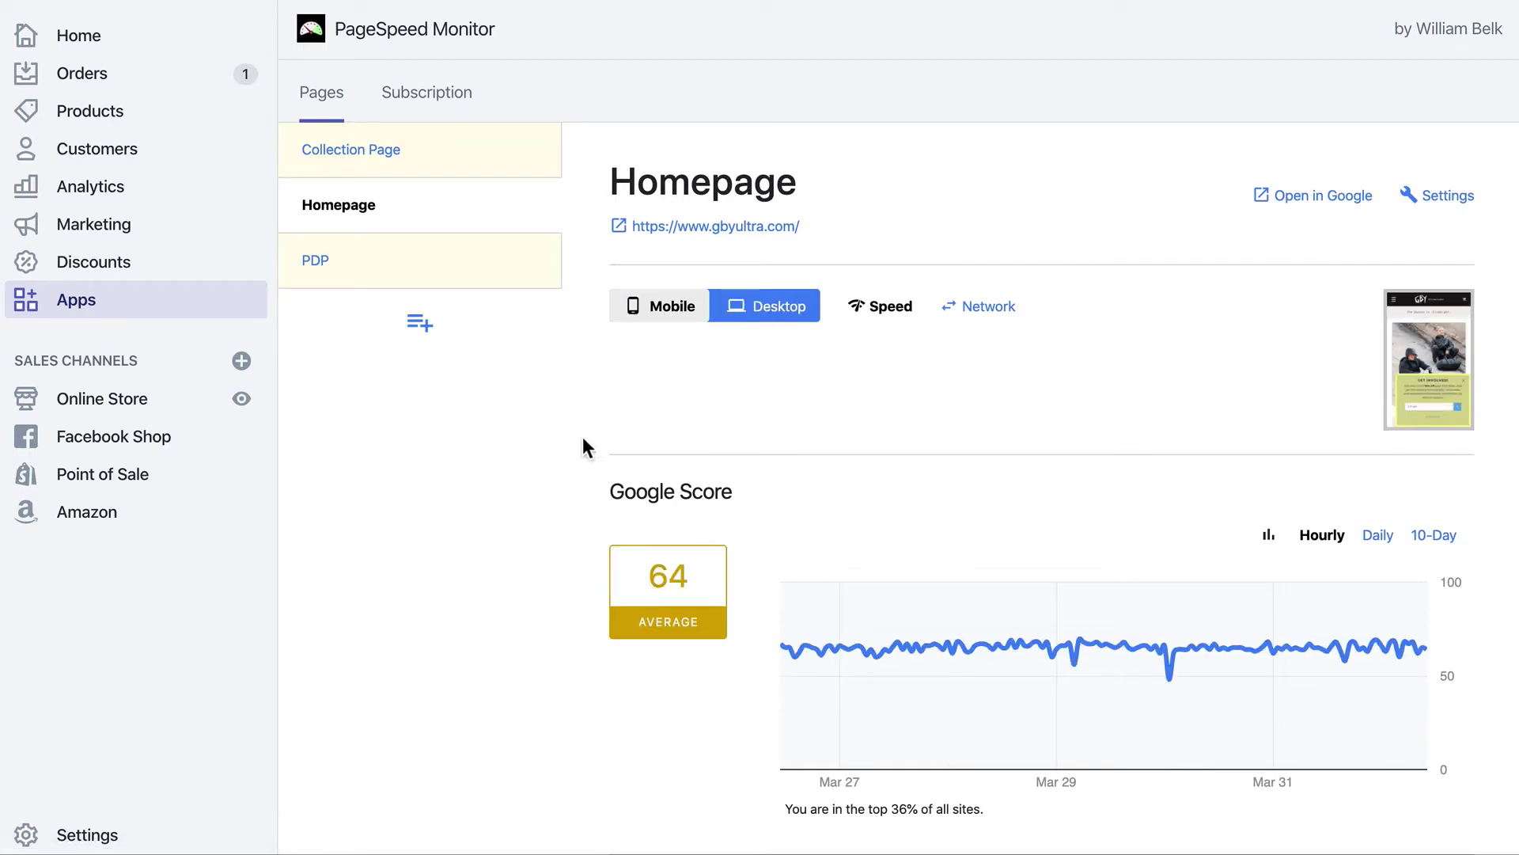
Examine the Homepage's mobile Google Score, its ranking among all sites, and the charts for visibility, loading and full interactivity
scroll(579, 514, down, 3)
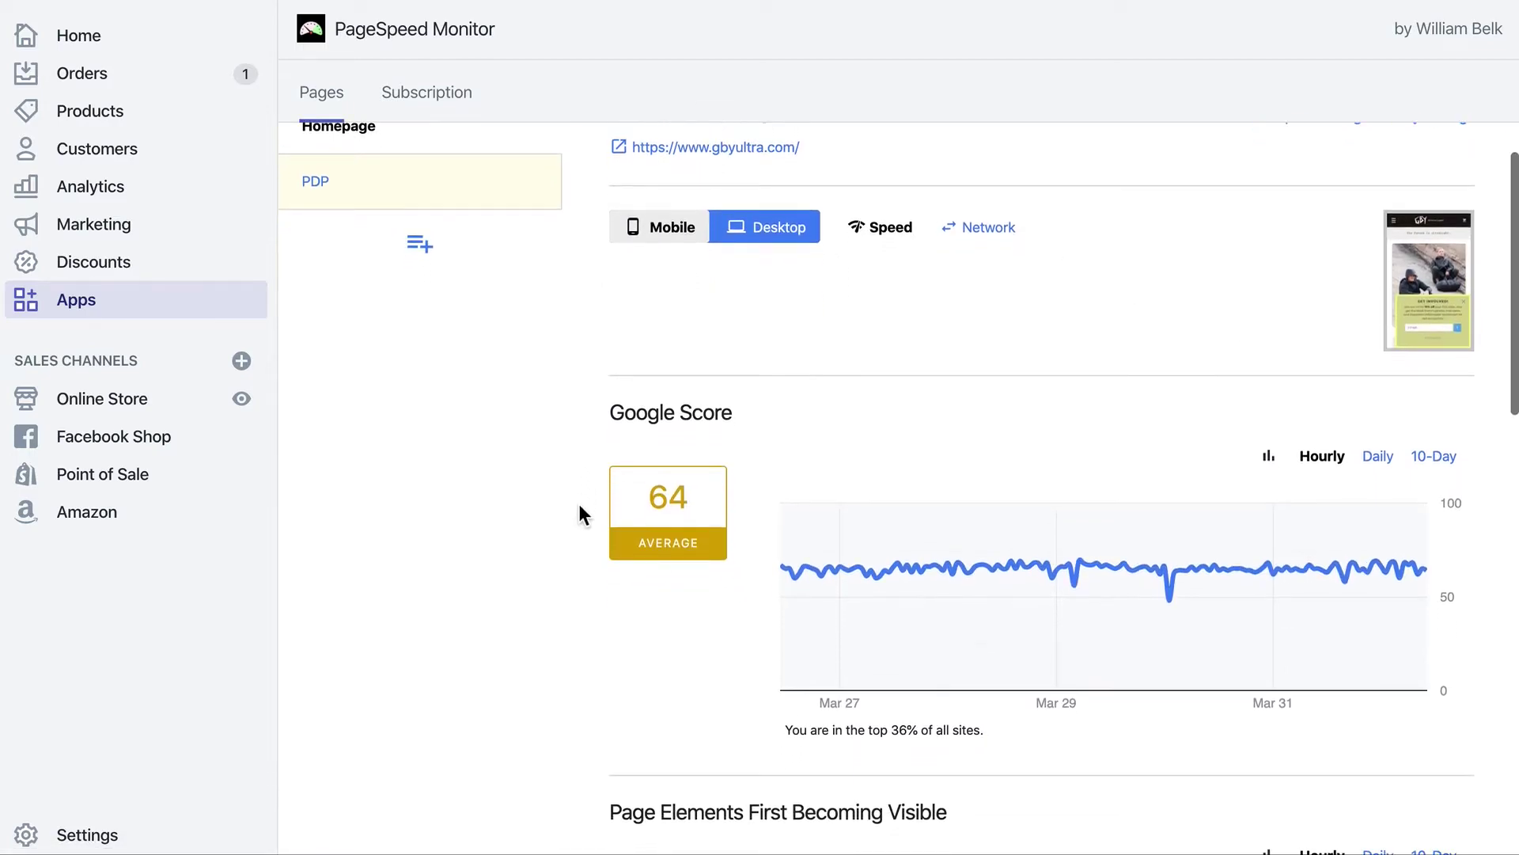
scroll(578, 505, down, 1)
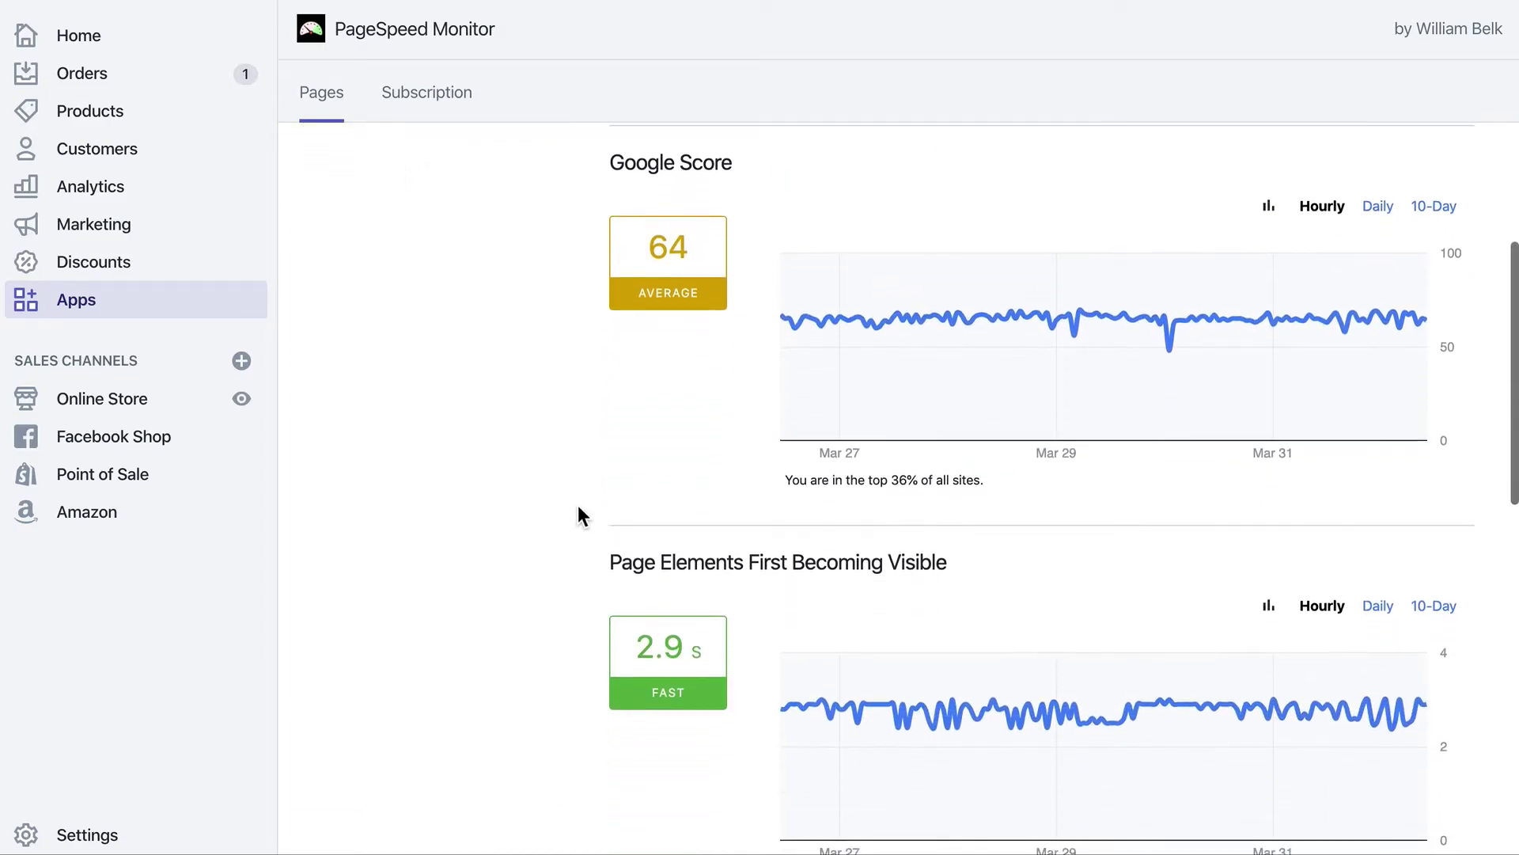
double_click(846, 480)
click(846, 481)
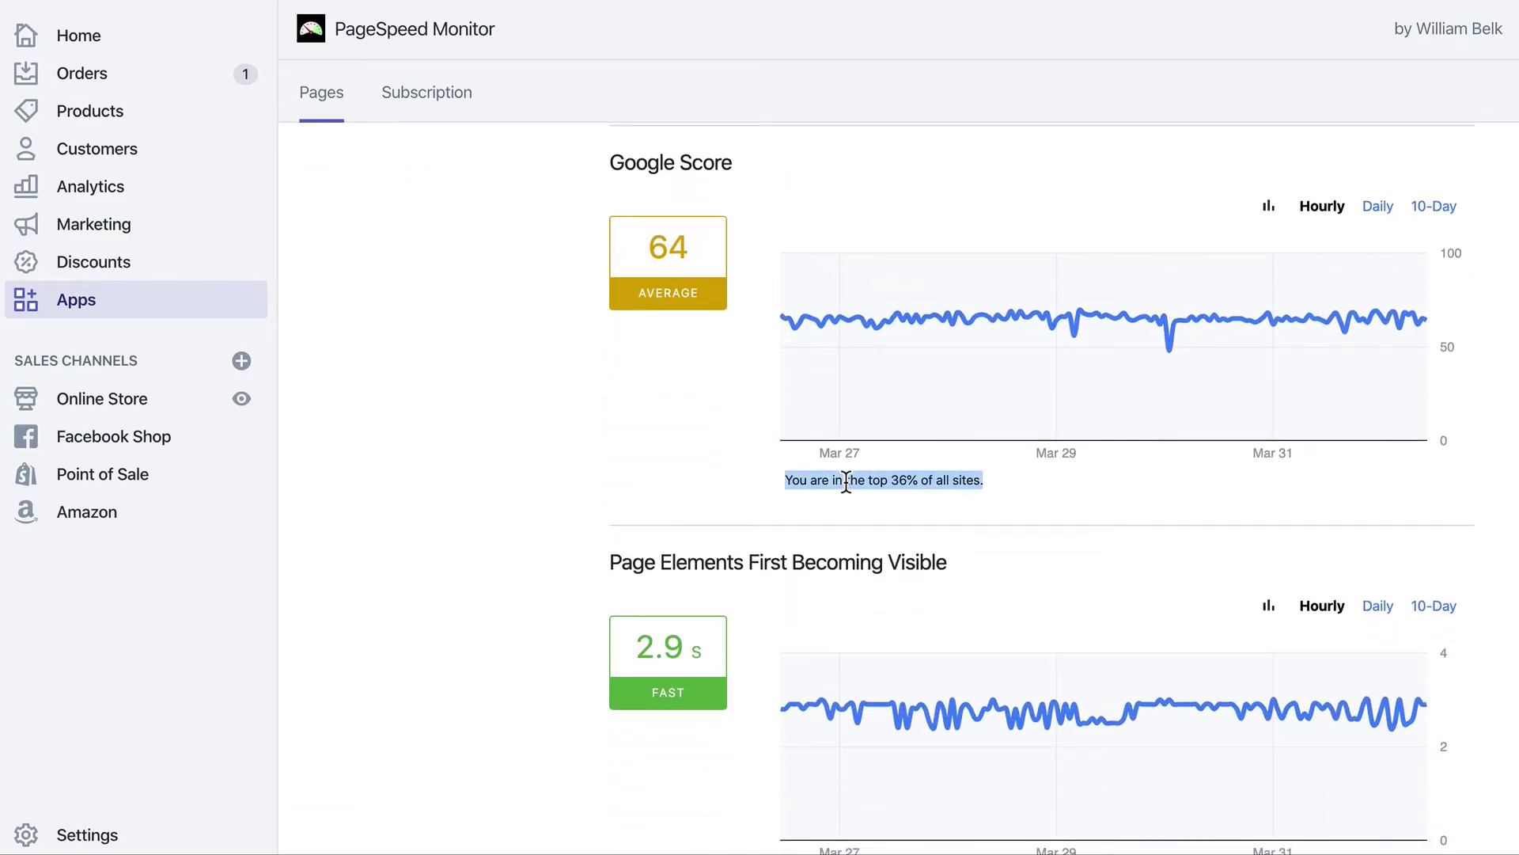
click(744, 508)
scroll(744, 521, down, 3)
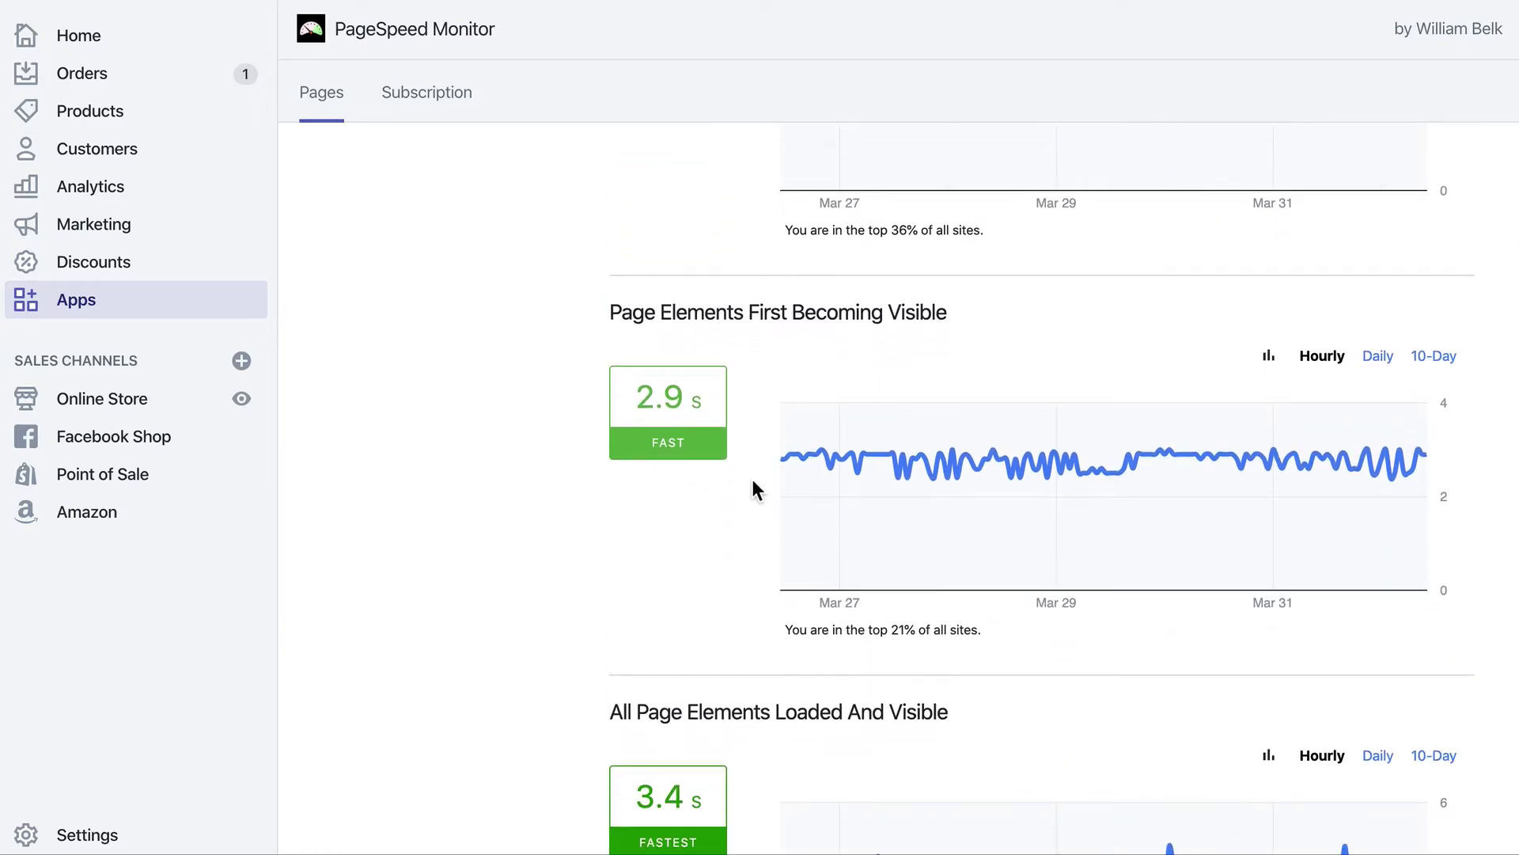
scroll(753, 484, down, 3)
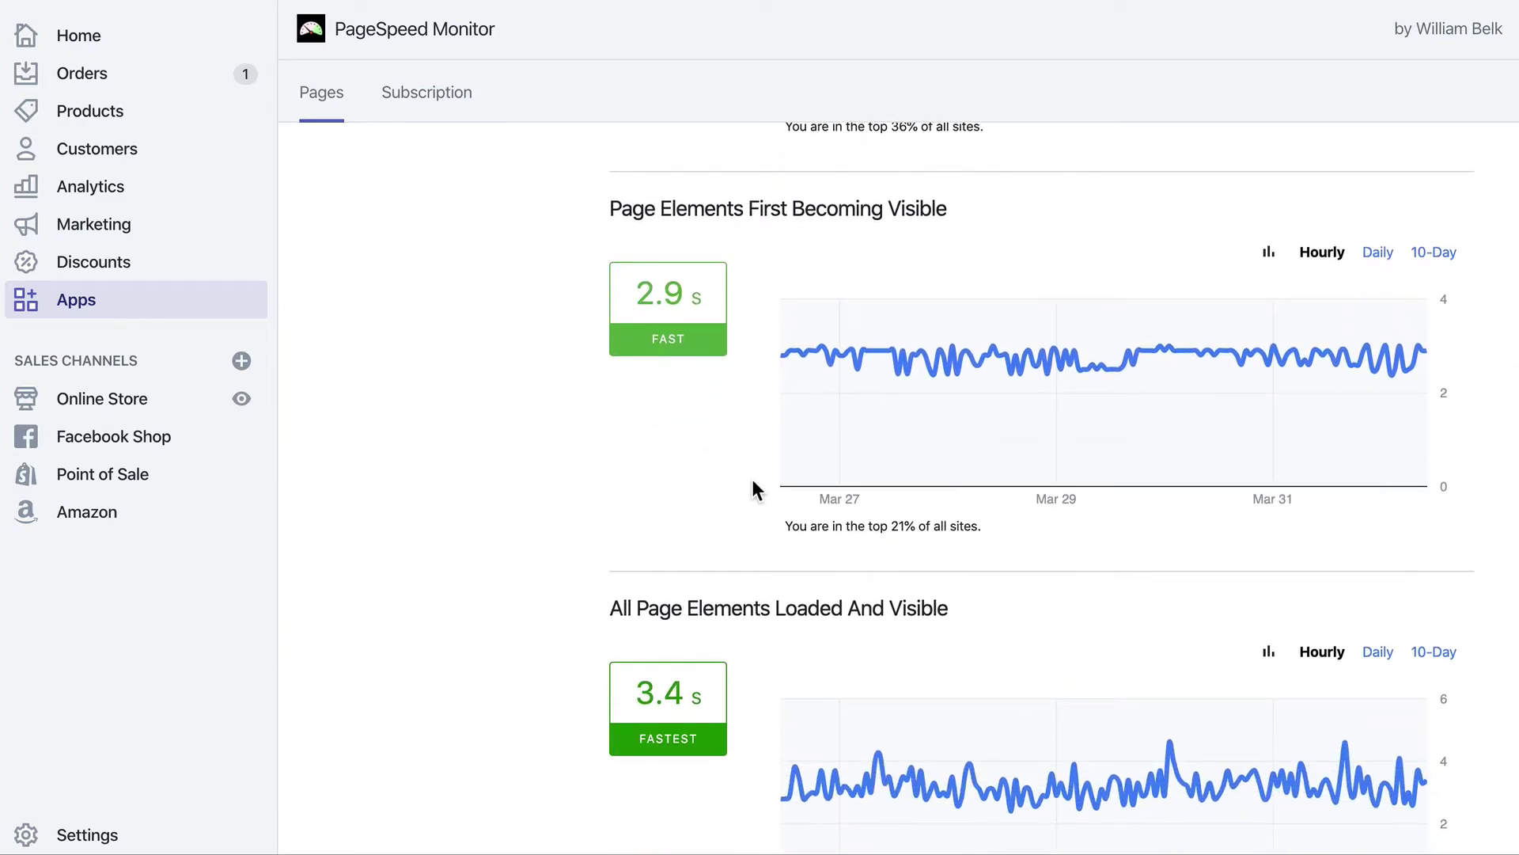
scroll(753, 485, down, 2)
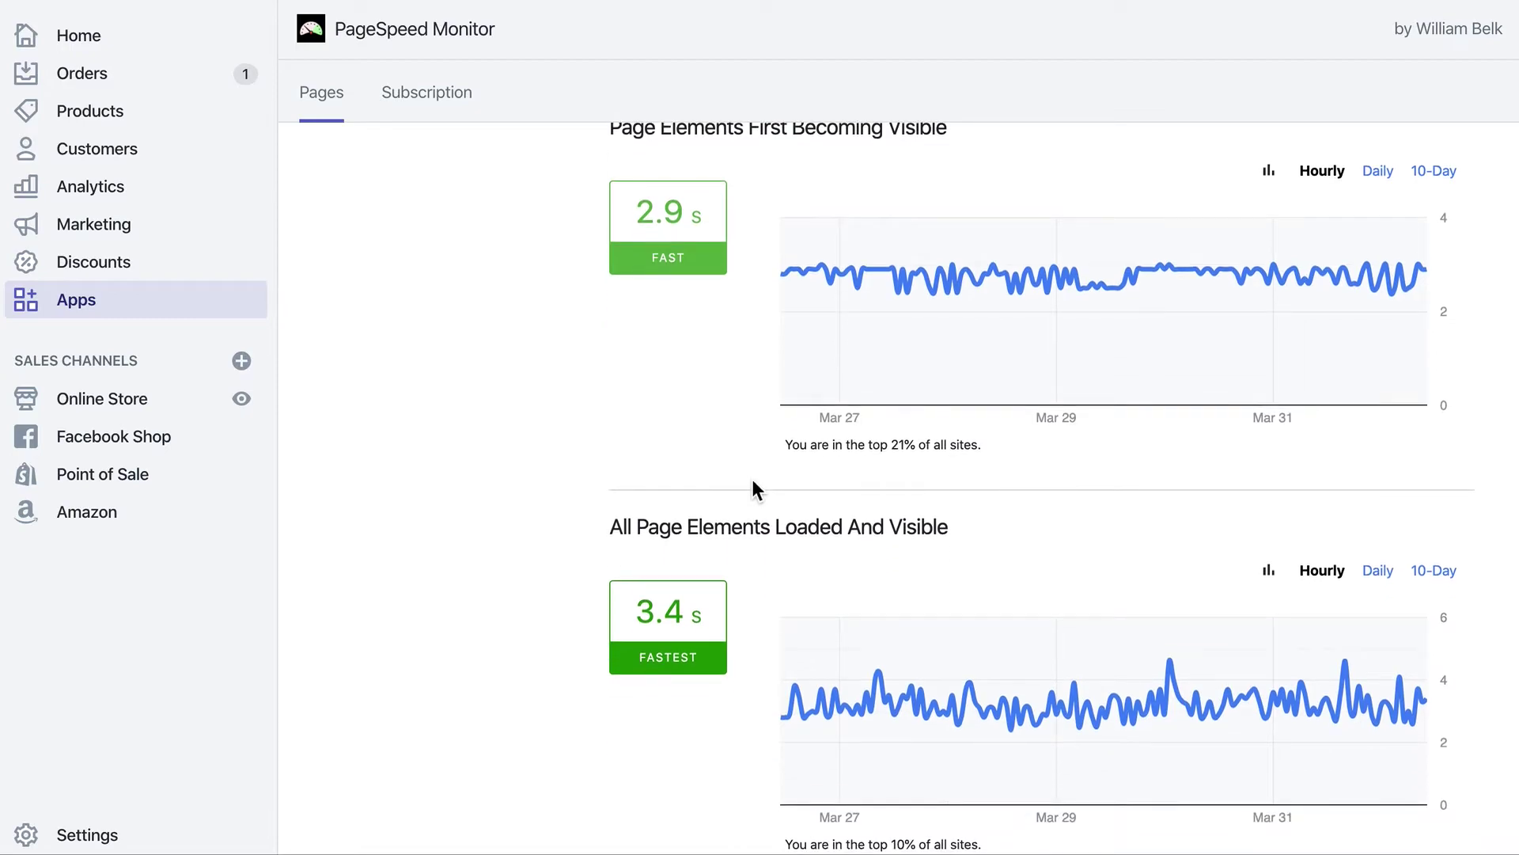
scroll(753, 484, down, 2)
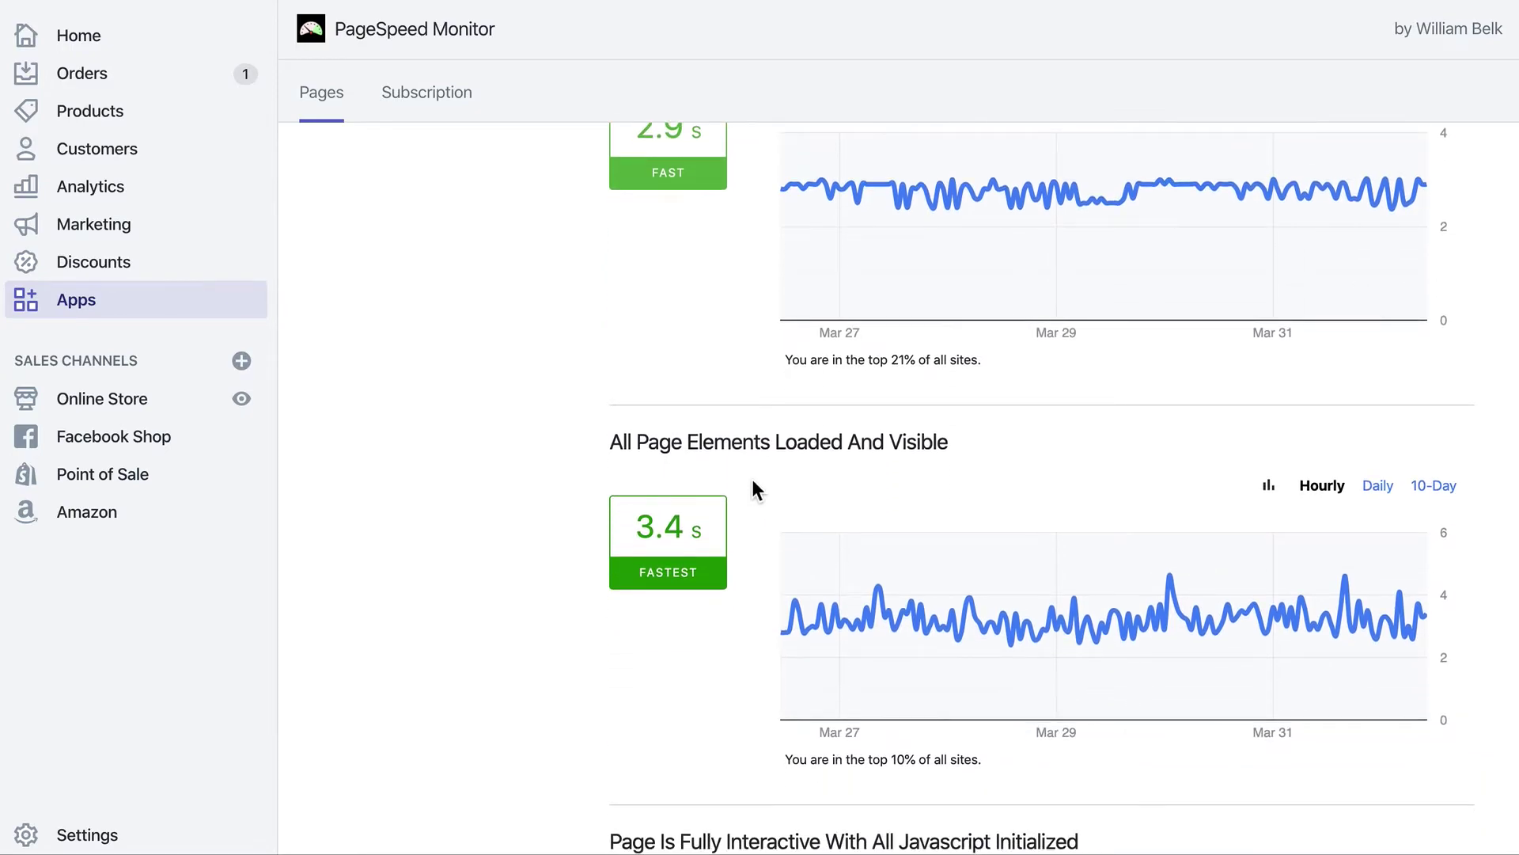
scroll(753, 482, down, 4)
scroll(753, 489, down, 5)
scroll(752, 480, down, 1)
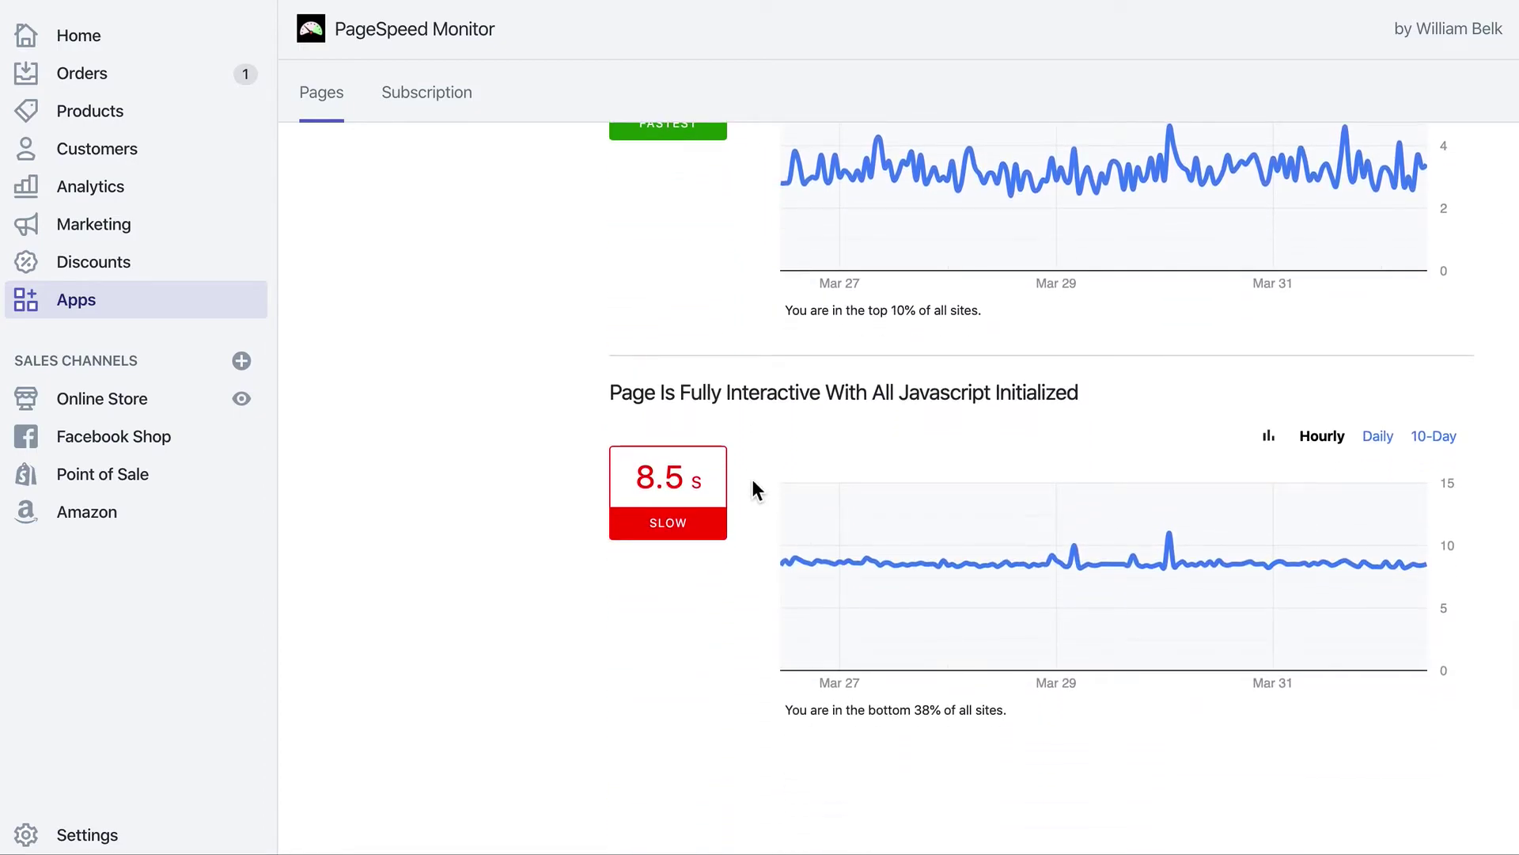
scroll(752, 480, up, 20)
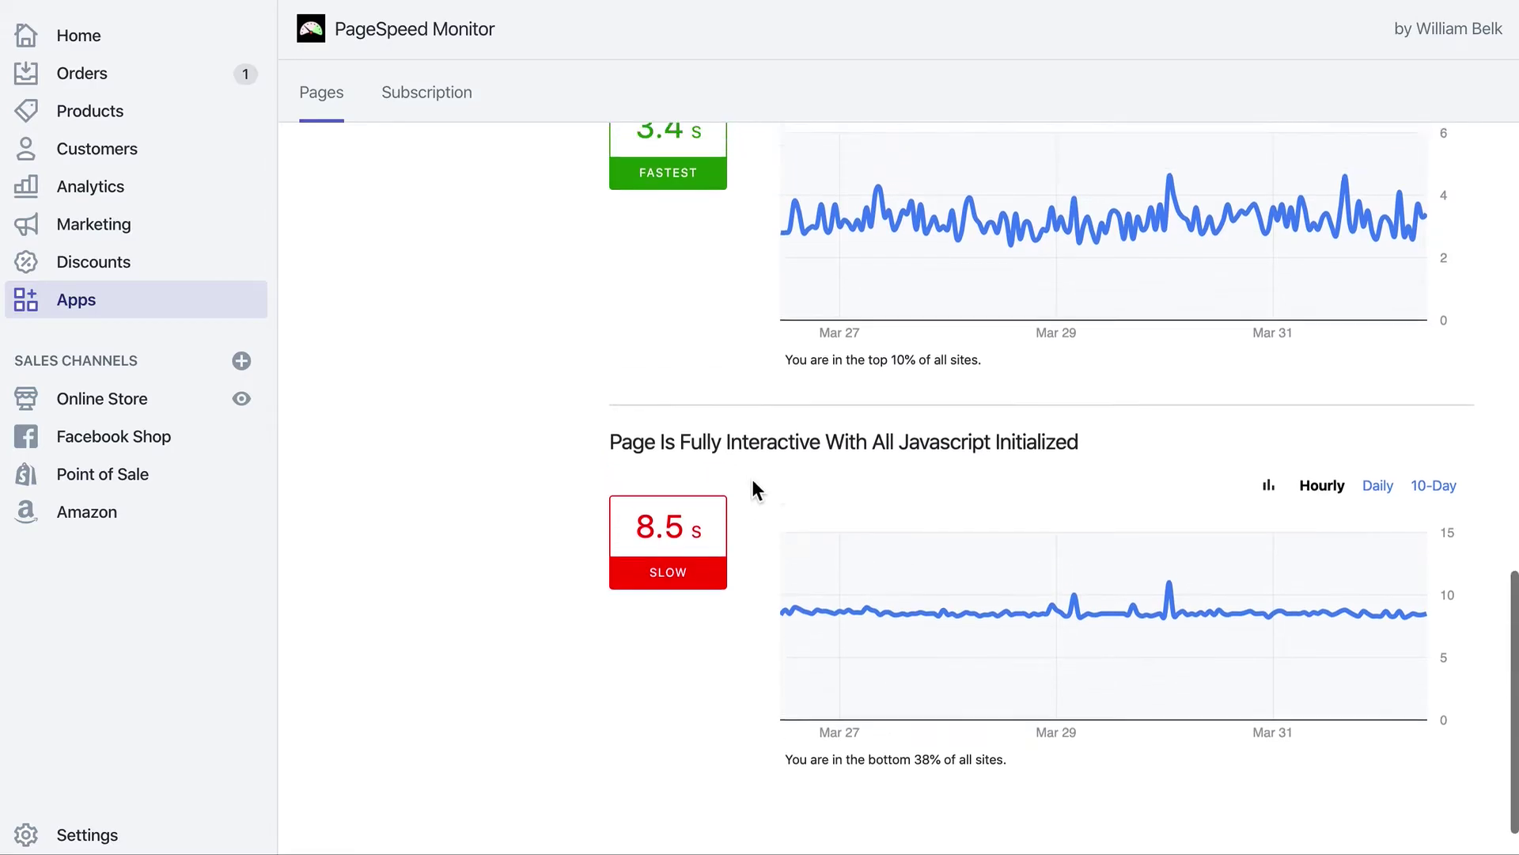
scroll(752, 478, up, 2)
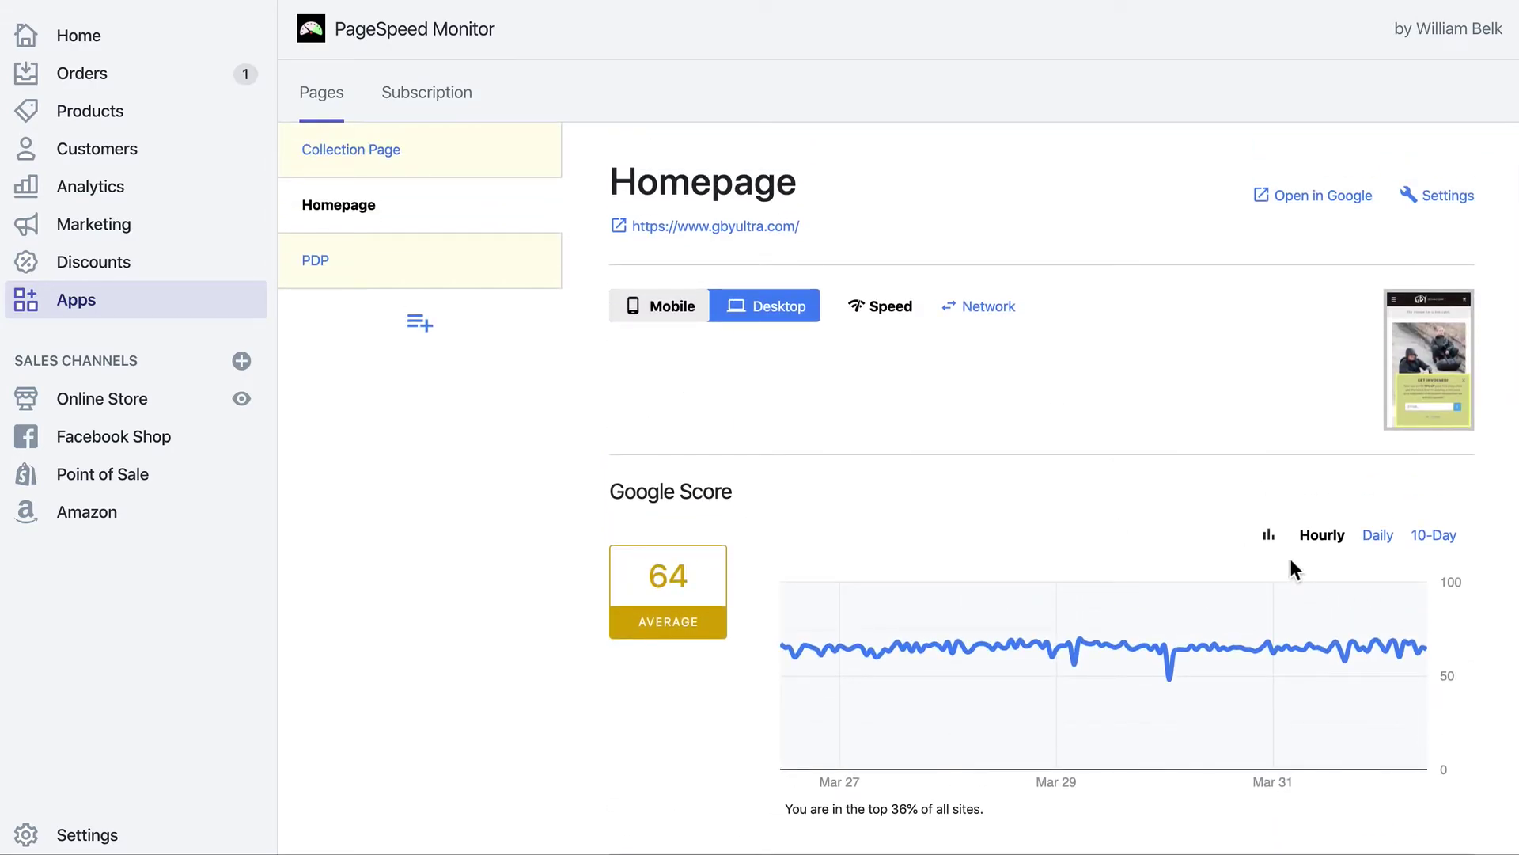
View the Homepage's mobile Google Score history by day and by 10-day period, and return to the hourly chart
click(1379, 536)
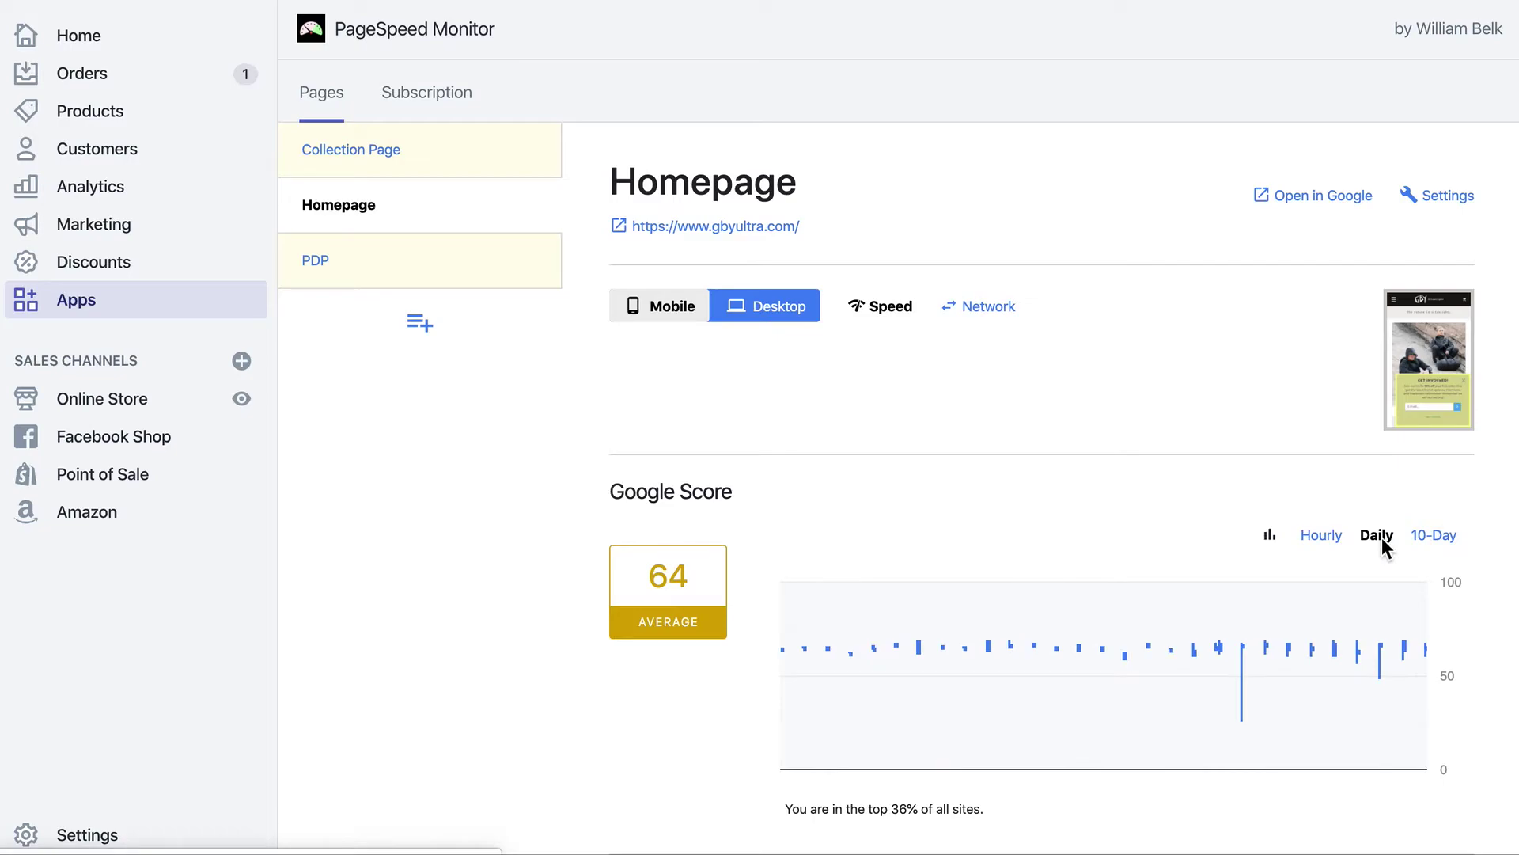
click(1434, 537)
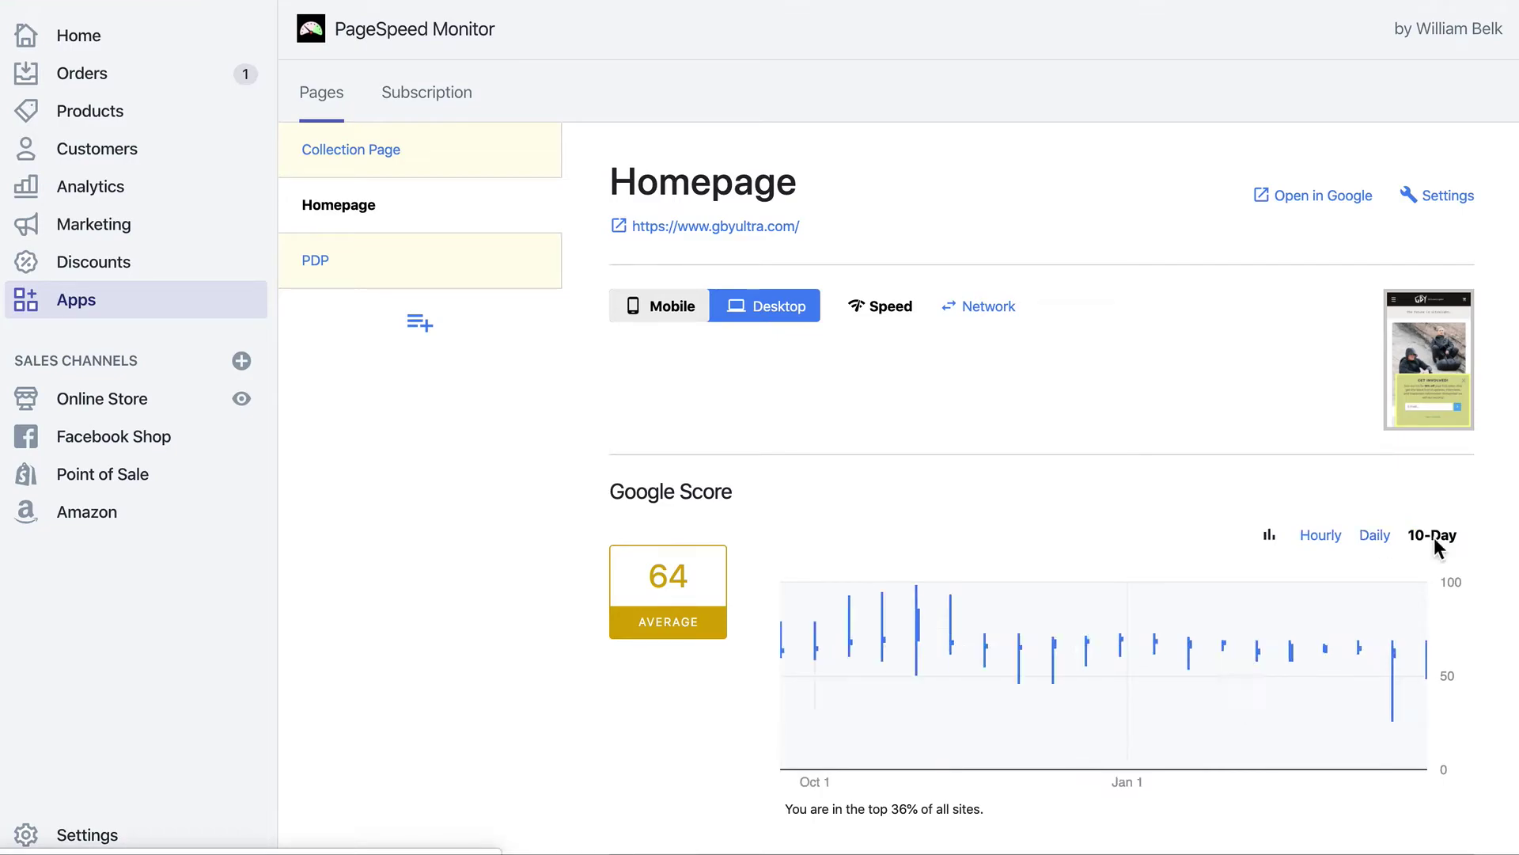
click(1320, 538)
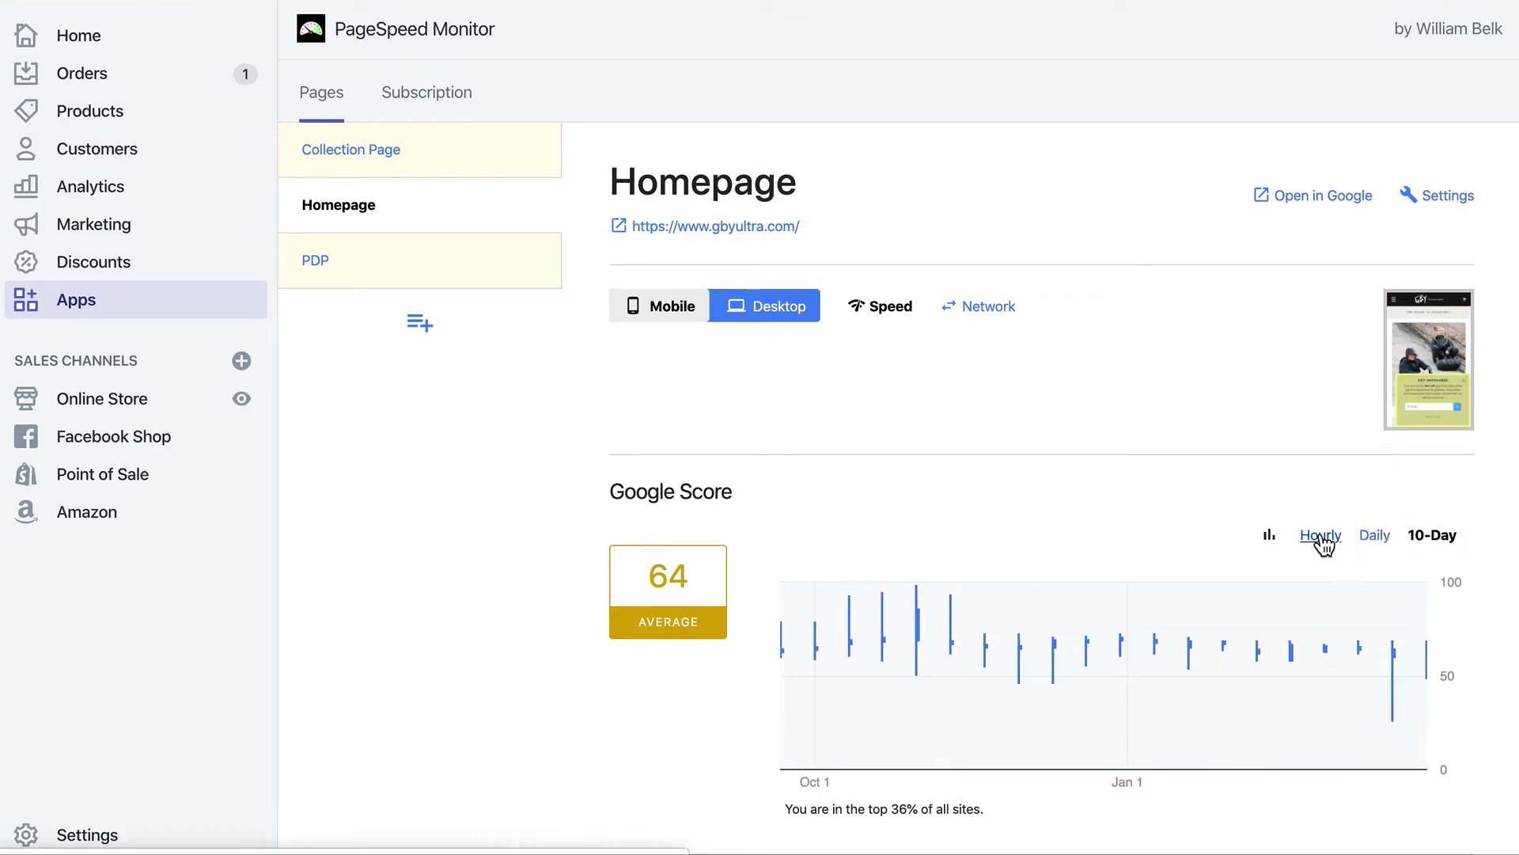
Switch the Homepage report to desktop and examine its Google Score, site ranking, visibility, loading and interactivity charts
click(788, 315)
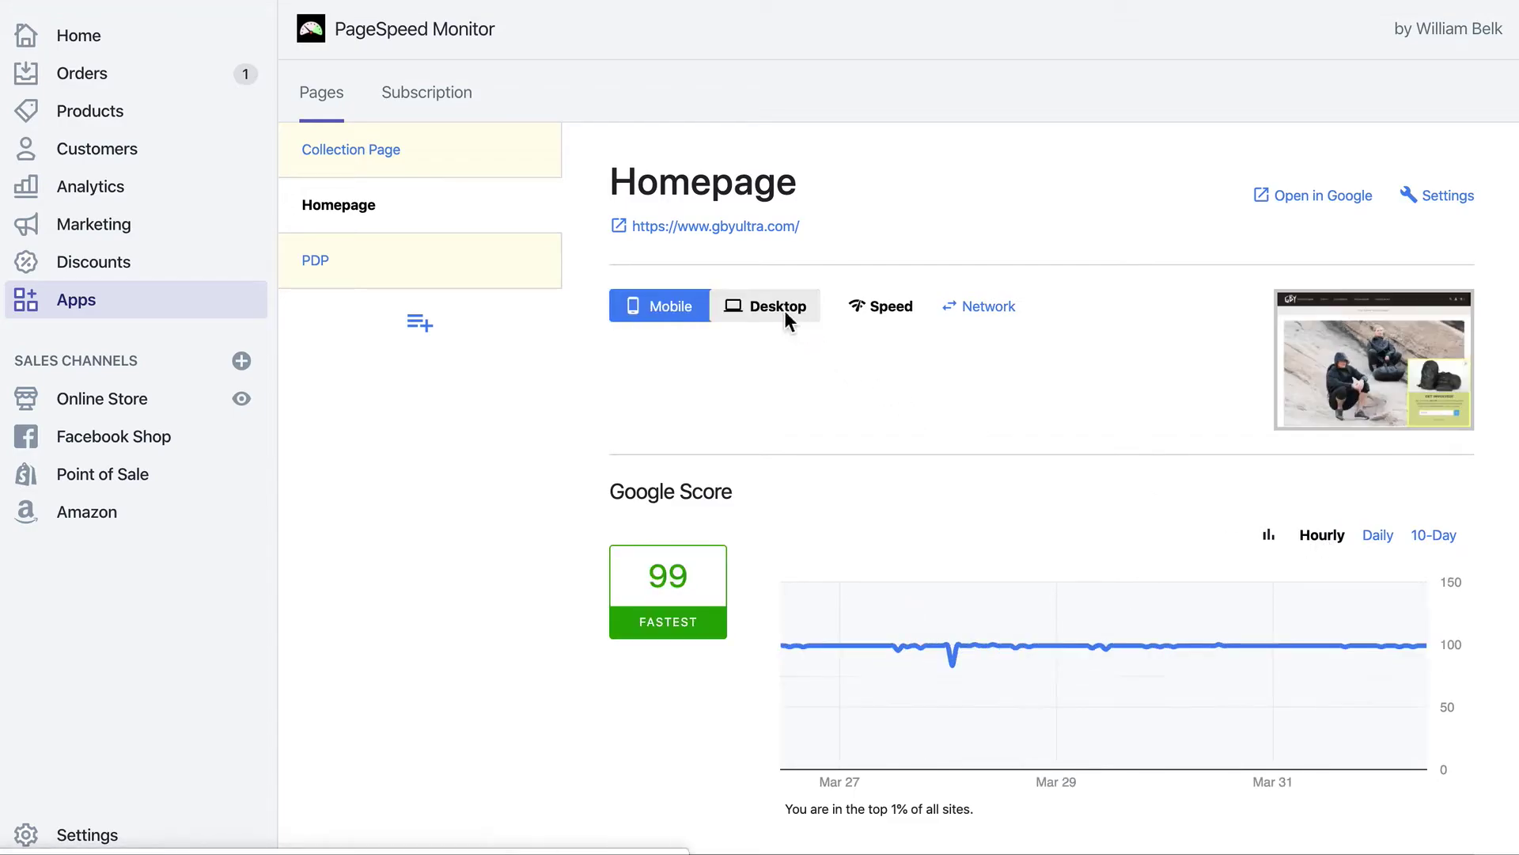
scroll(744, 601, down, 8)
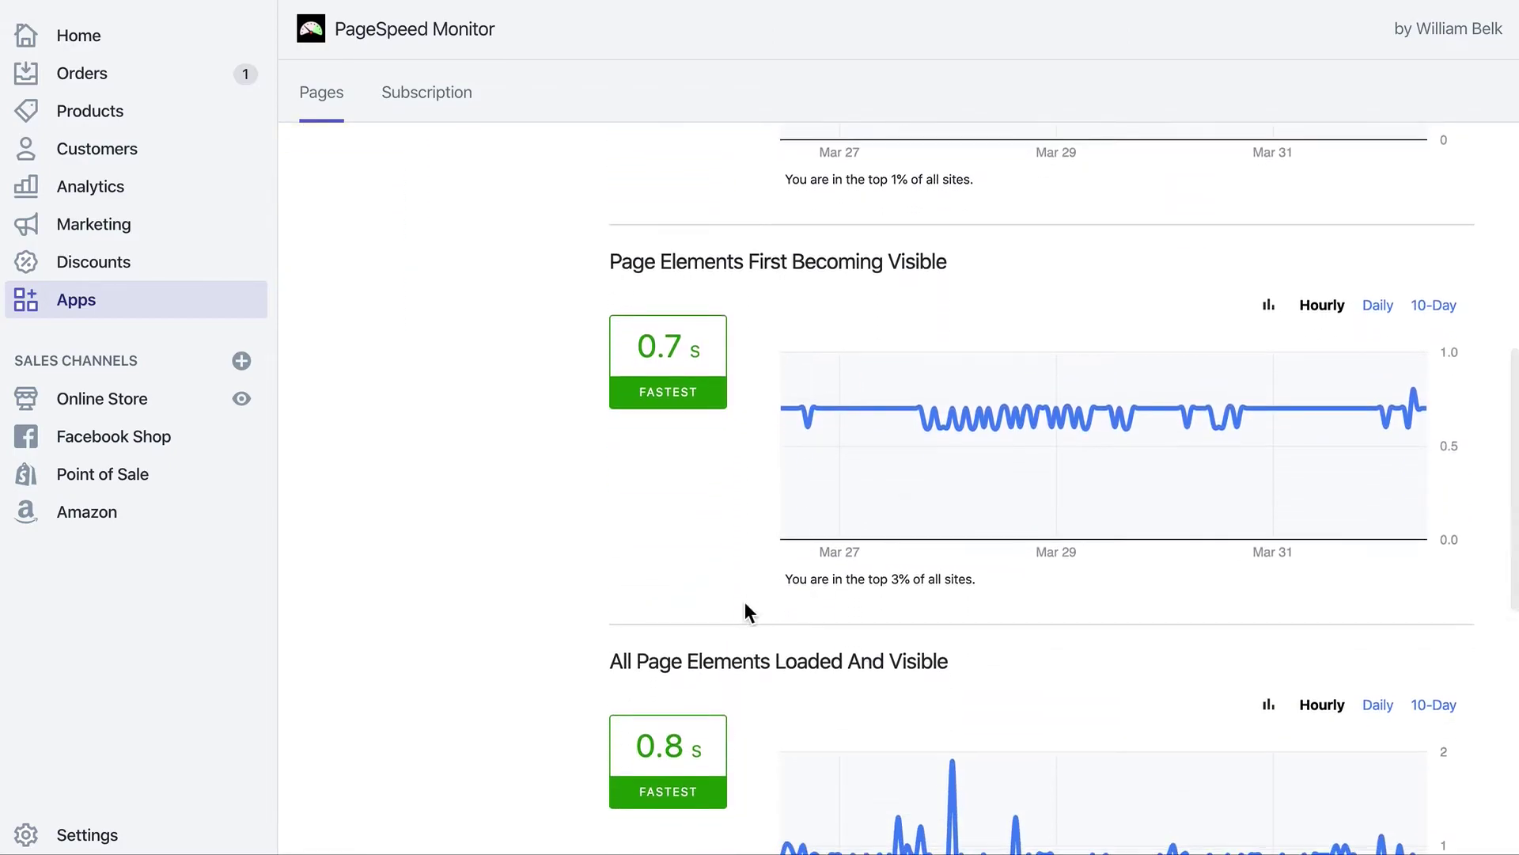
scroll(744, 602, down, 4)
scroll(755, 576, down, 4)
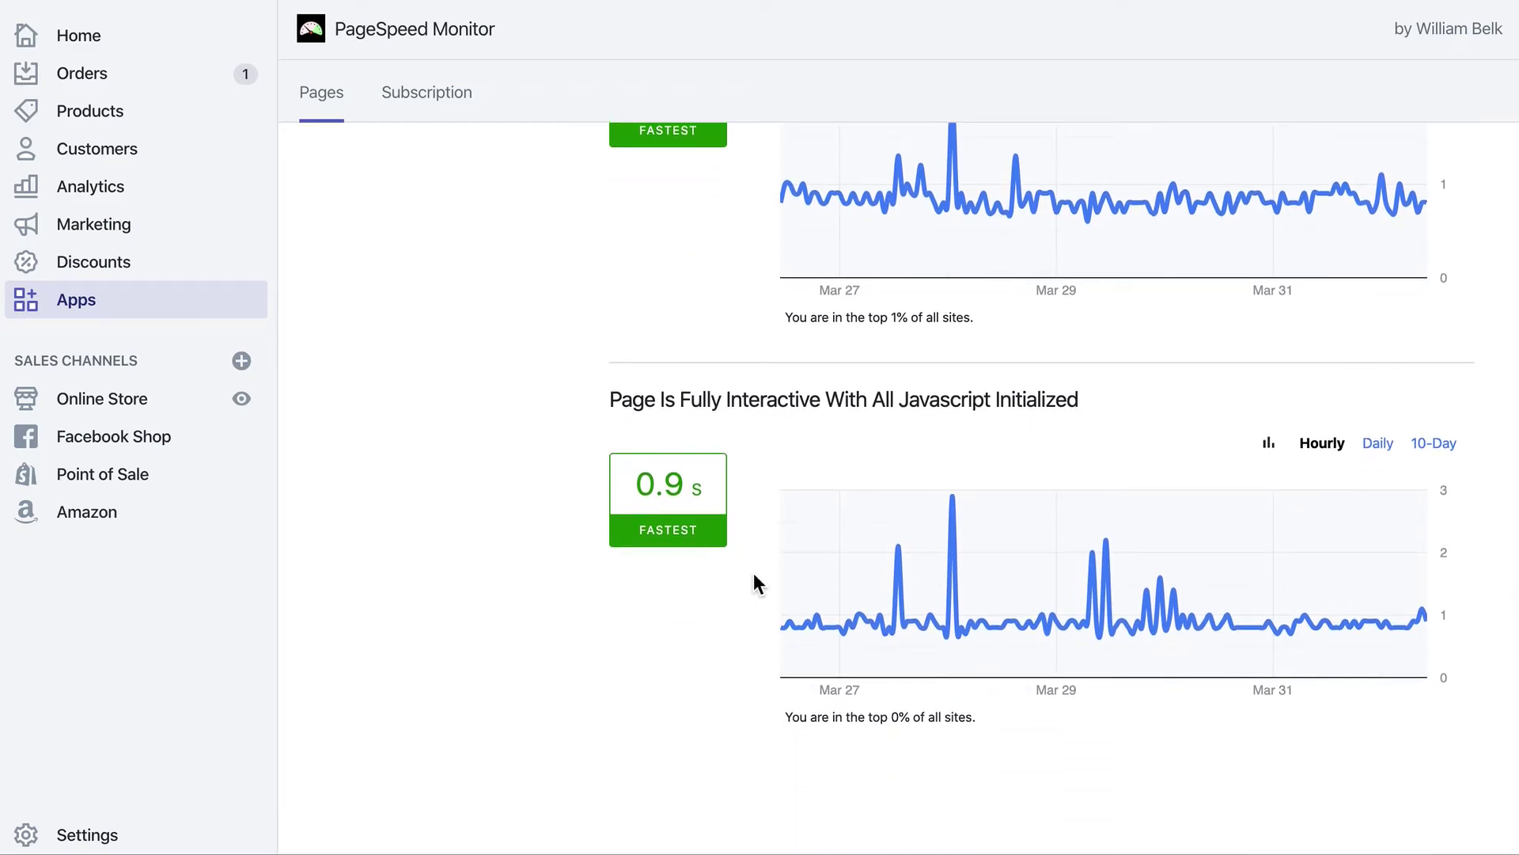
scroll(753, 583, down, 1)
scroll(754, 582, up, 8)
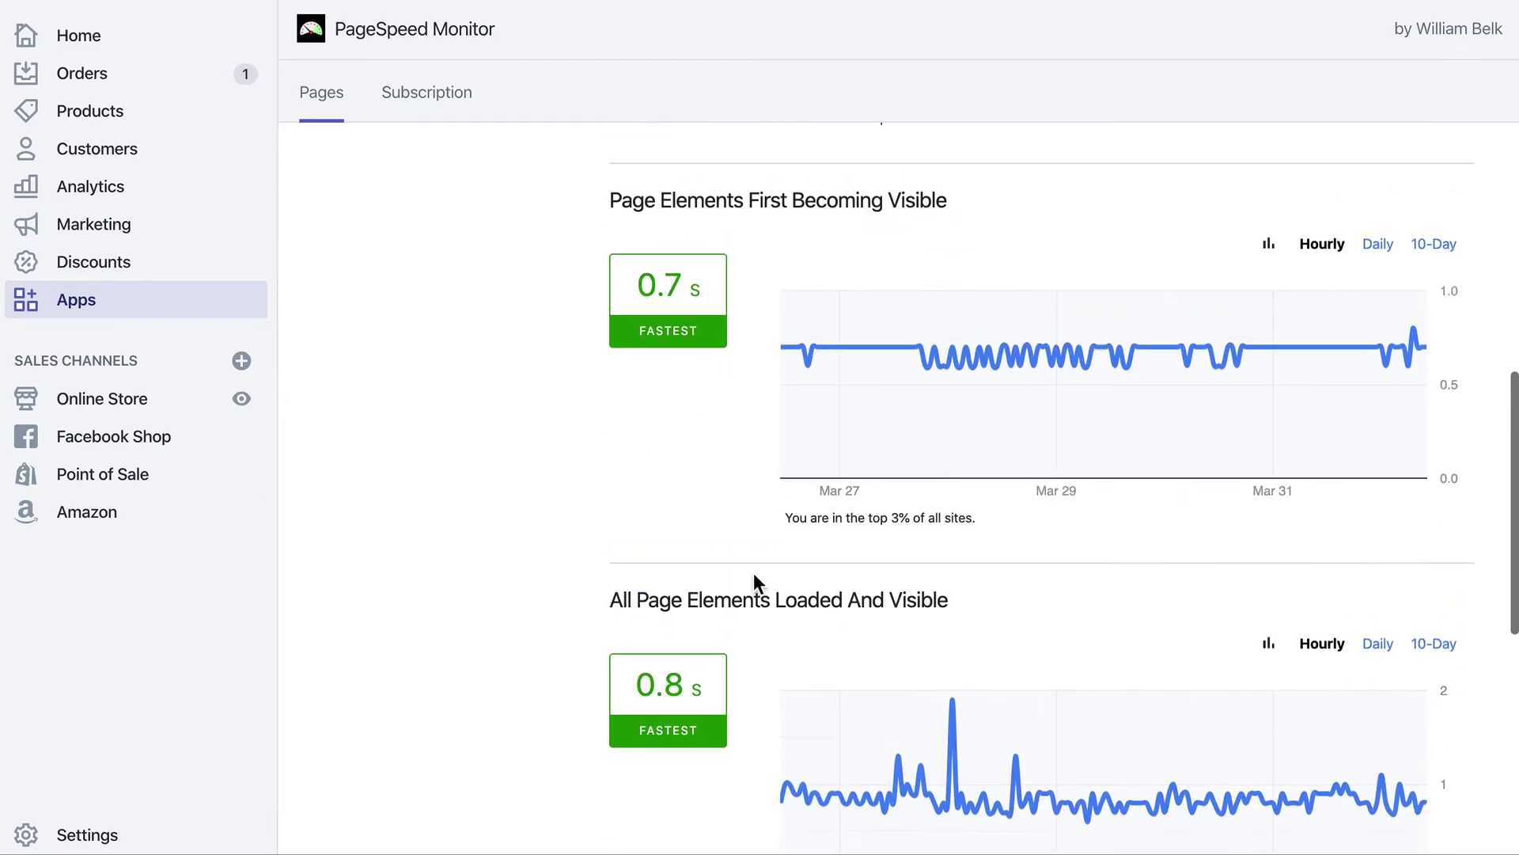
scroll(753, 582, up, 5)
scroll(753, 572, up, 1)
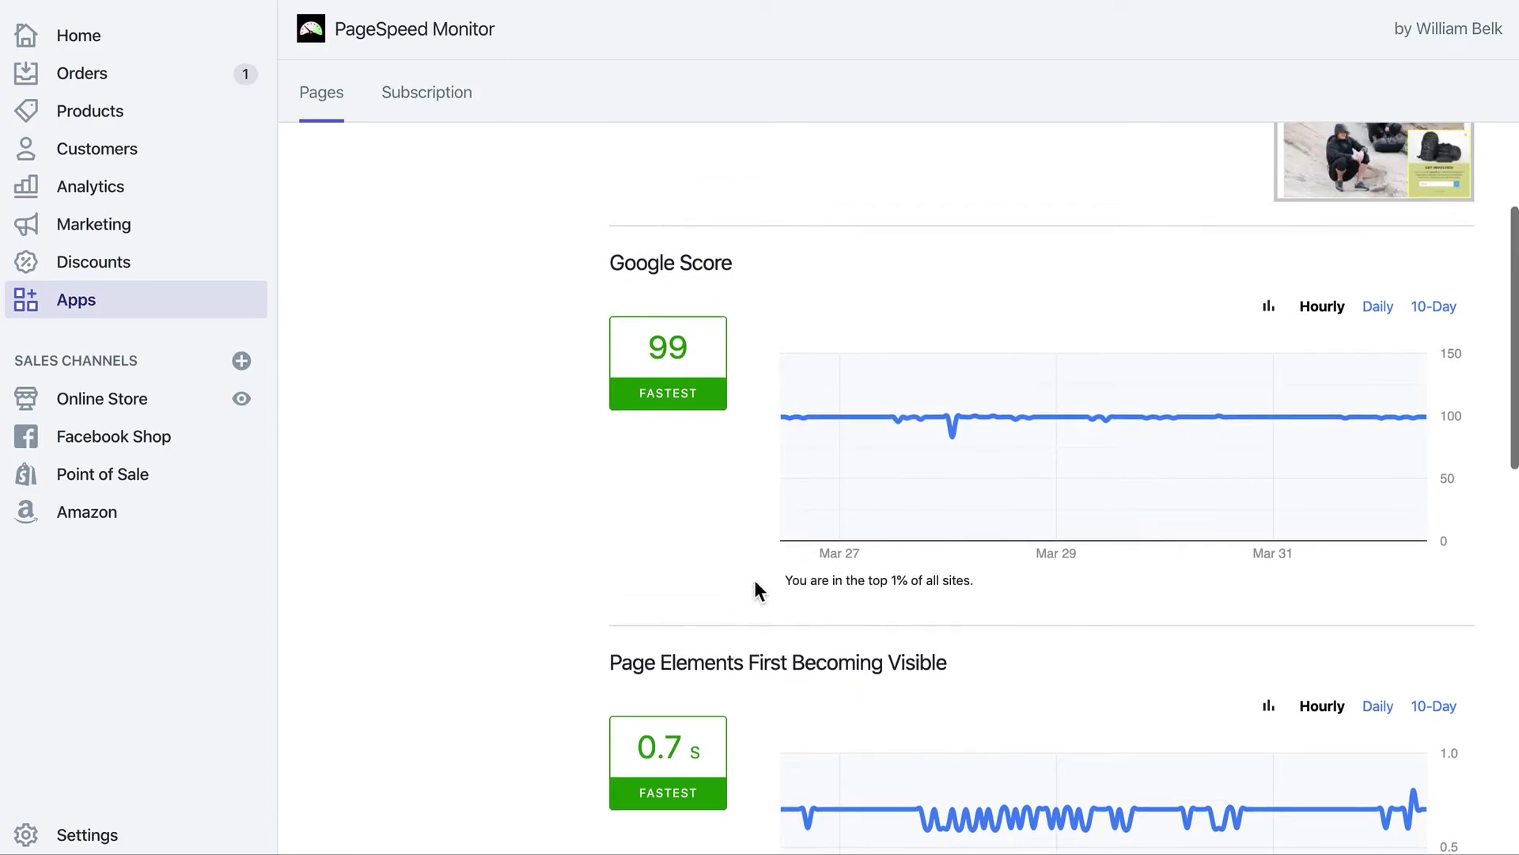
triple_click(818, 584)
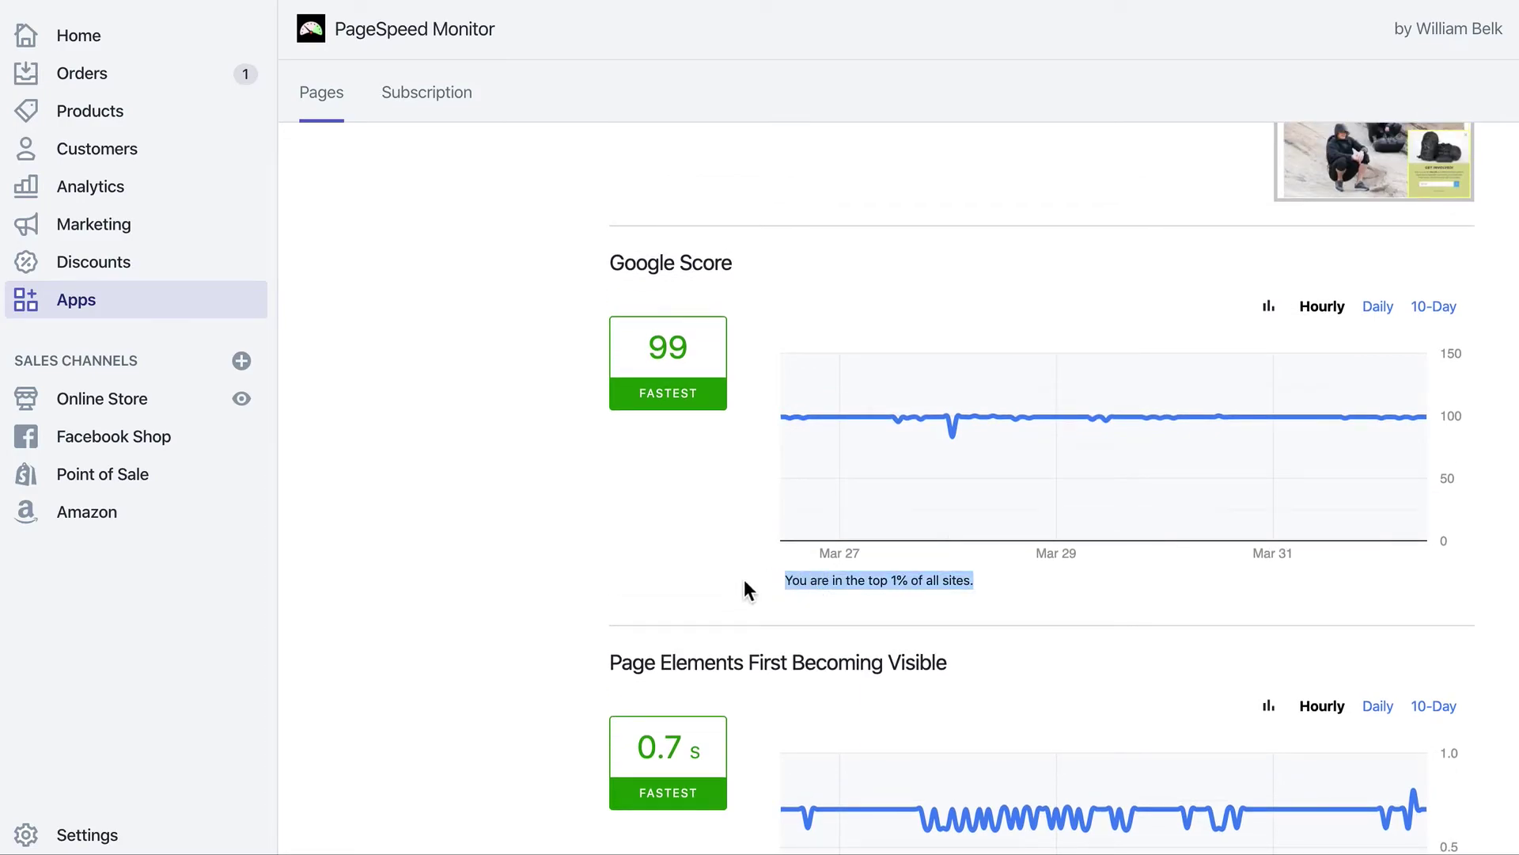
click(763, 571)
scroll(763, 572, up, 3)
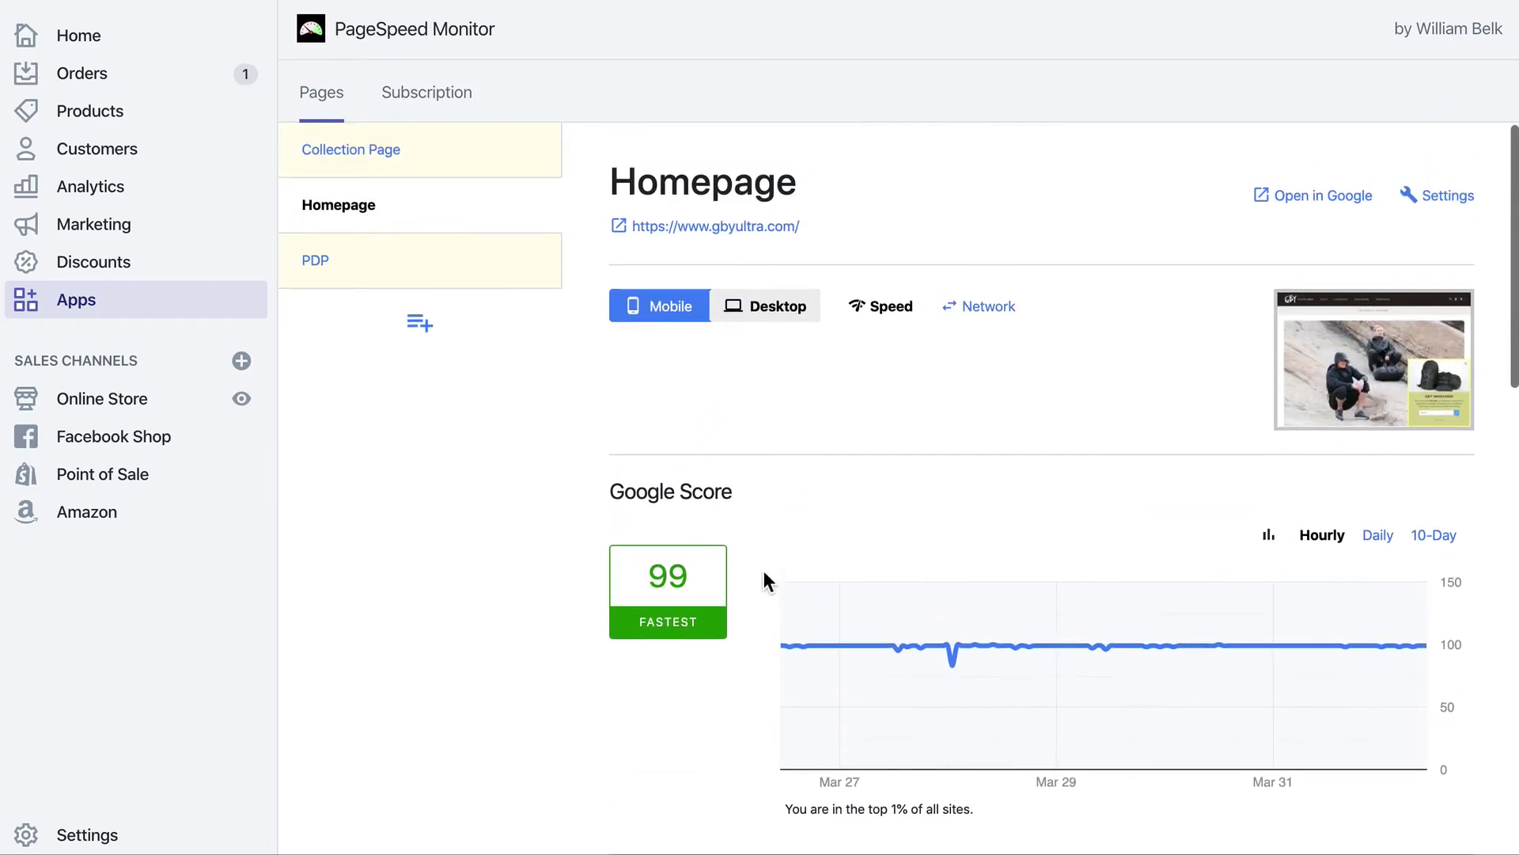
Open the Homepage's network data for mobile and examine its total page size, page element count and site rankings
click(985, 310)
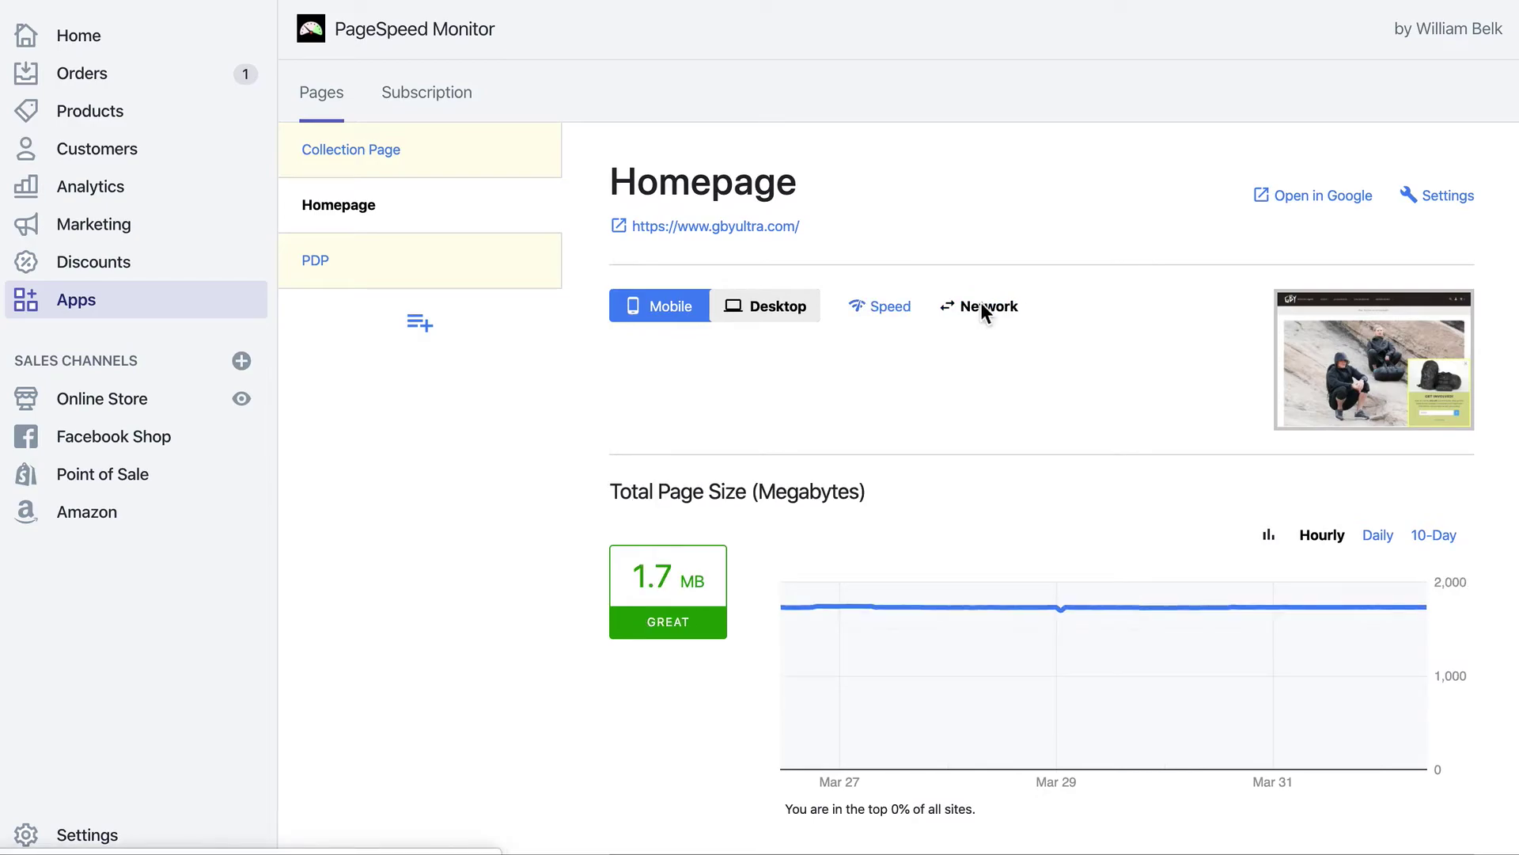
click(673, 308)
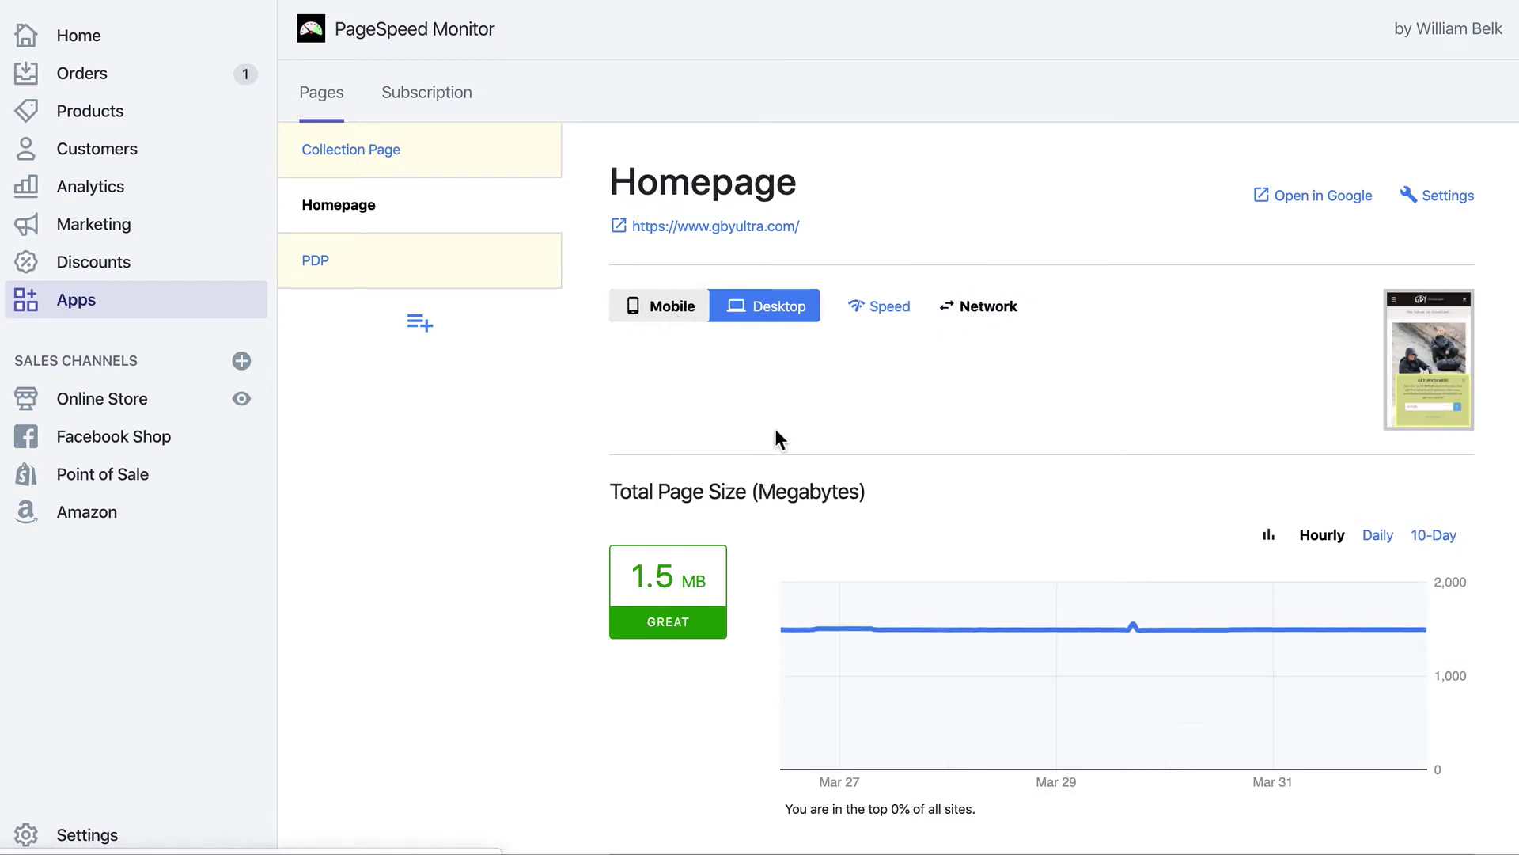
scroll(751, 515, down, 5)
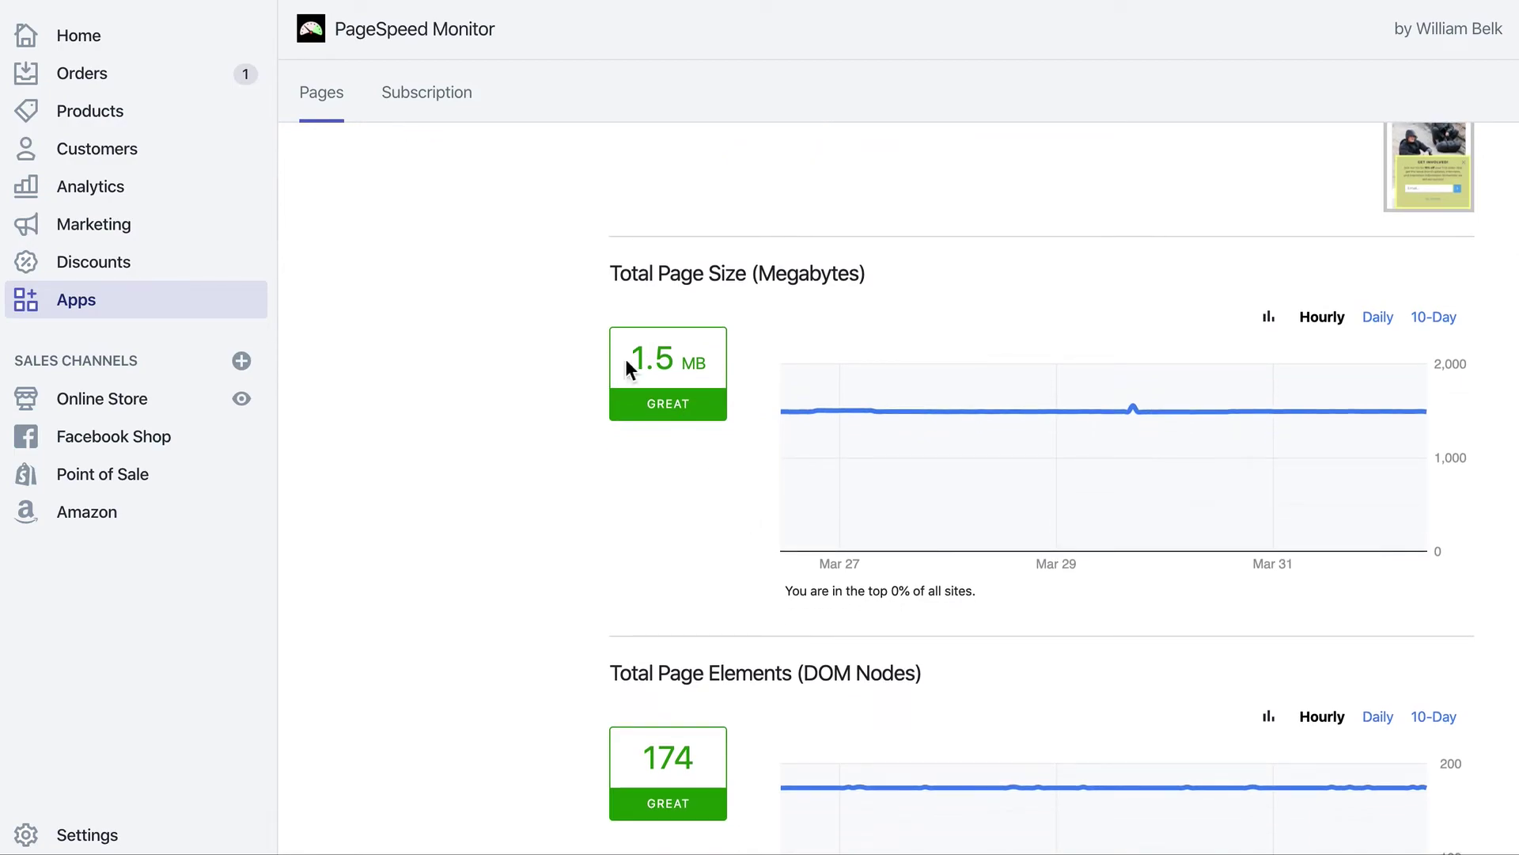
drag(625, 366, 711, 366)
click(714, 468)
scroll(753, 483, down, 8)
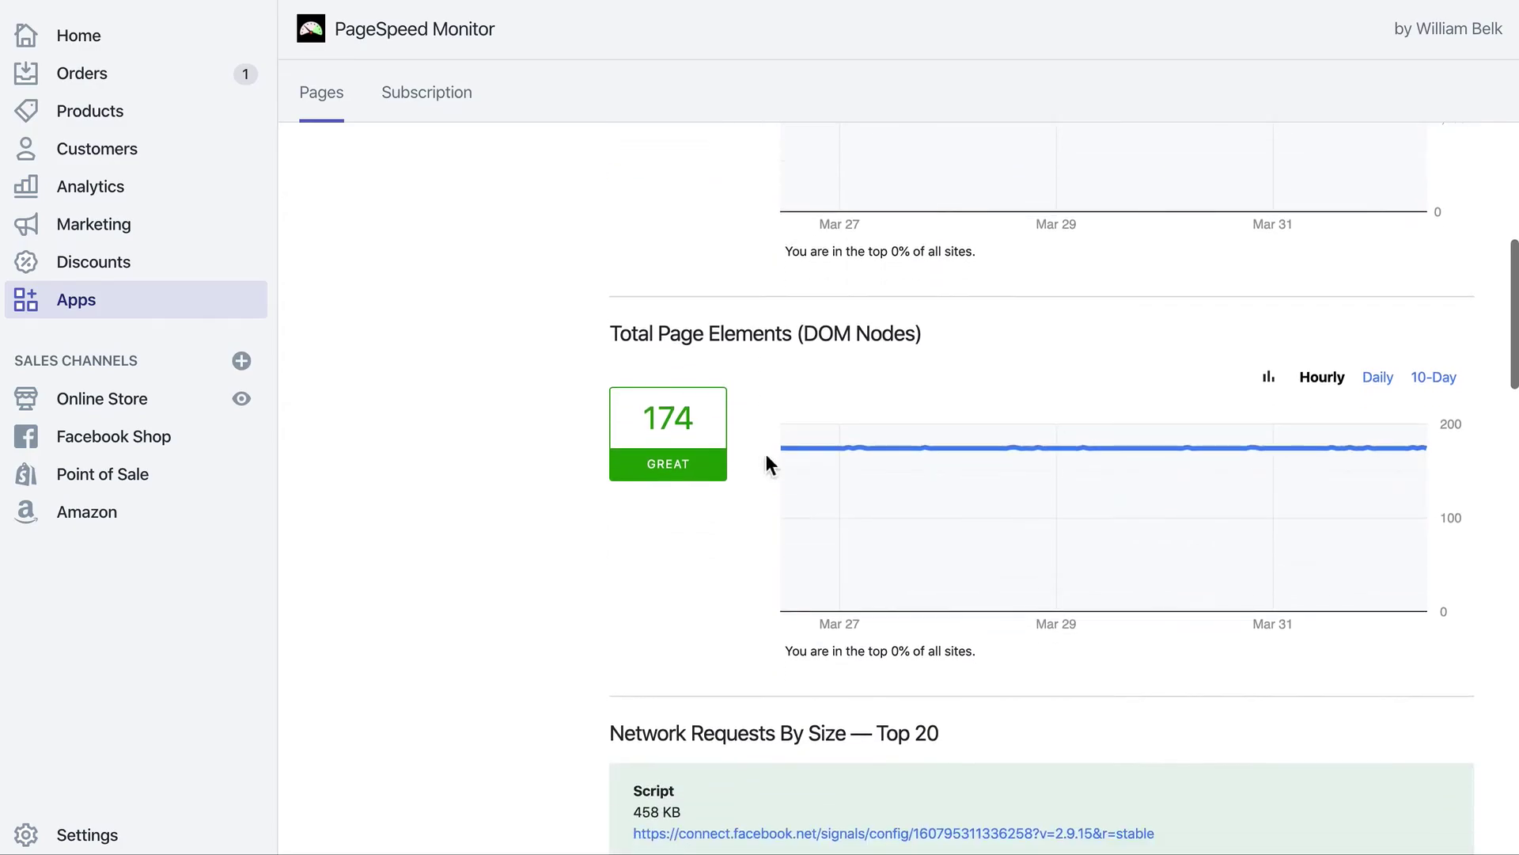
triple_click(888, 653)
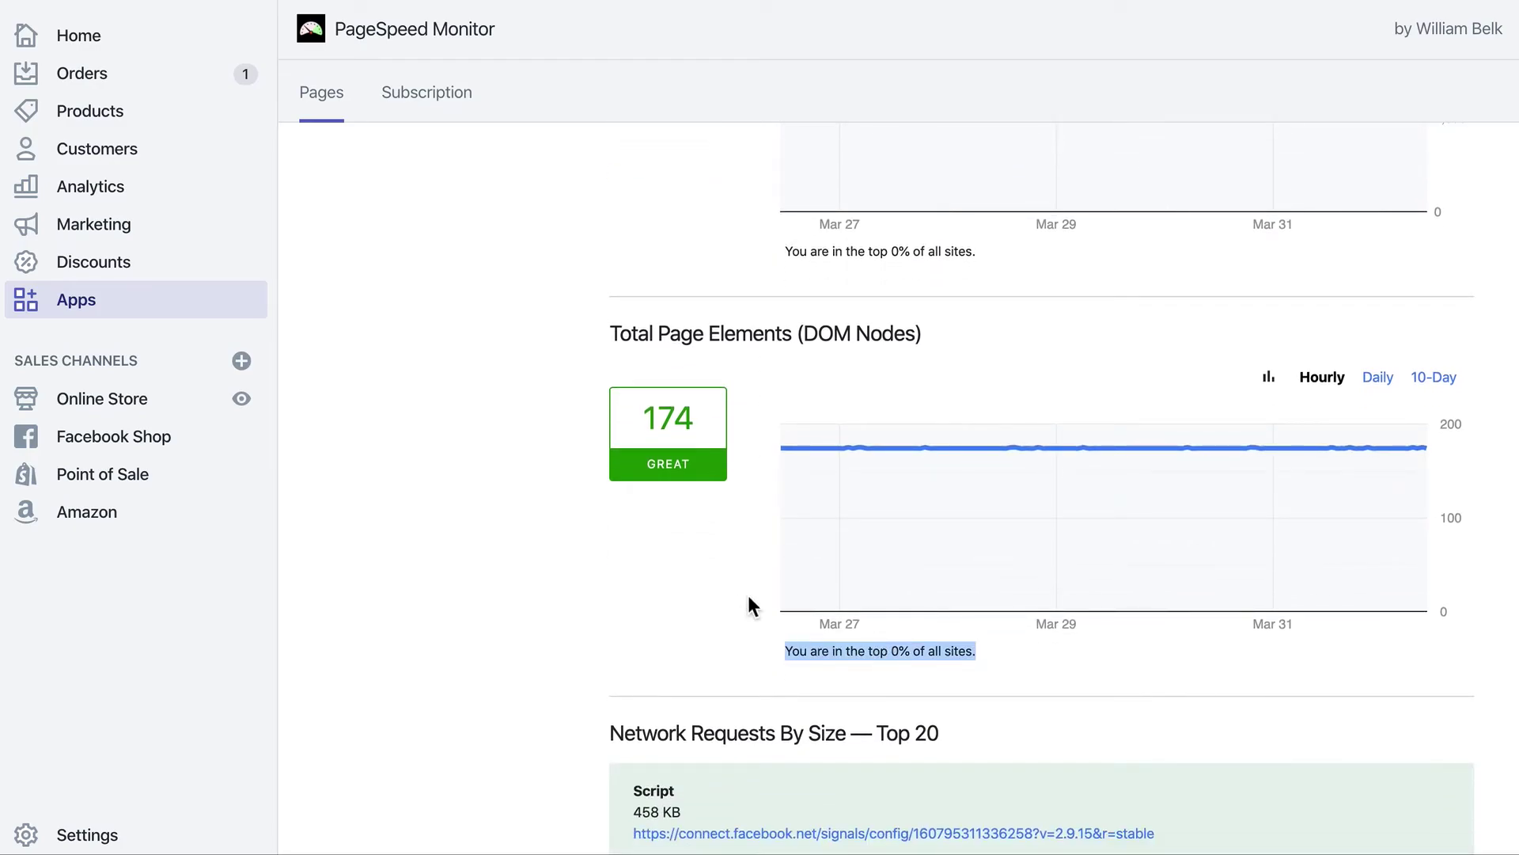
Examine the Homepage's top 20 mobile network requests by size, from the largest to the smallest
scroll(781, 436, down, 12)
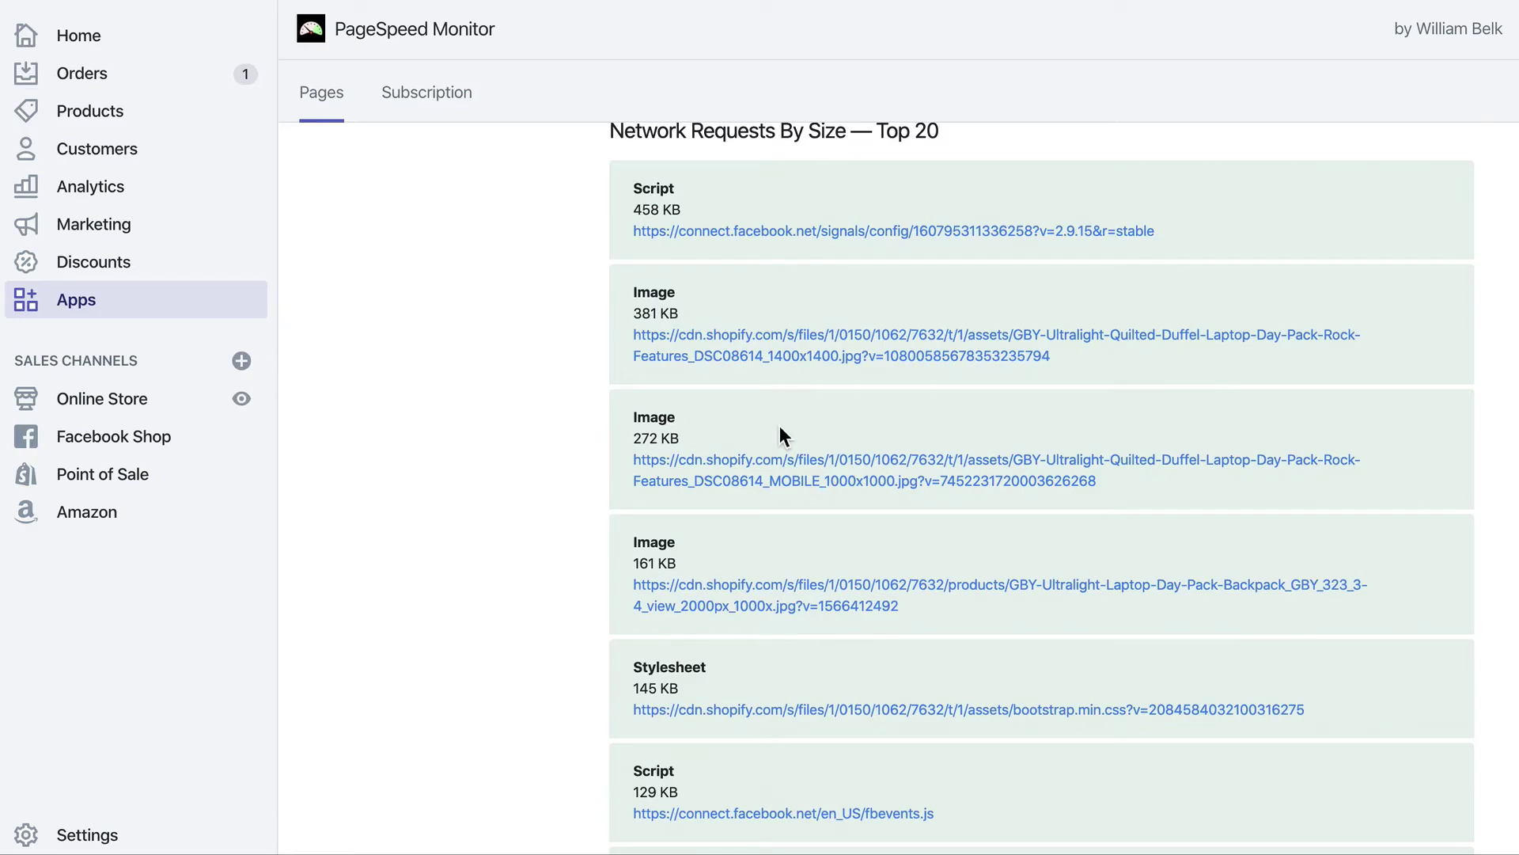
scroll(780, 427, up, 1)
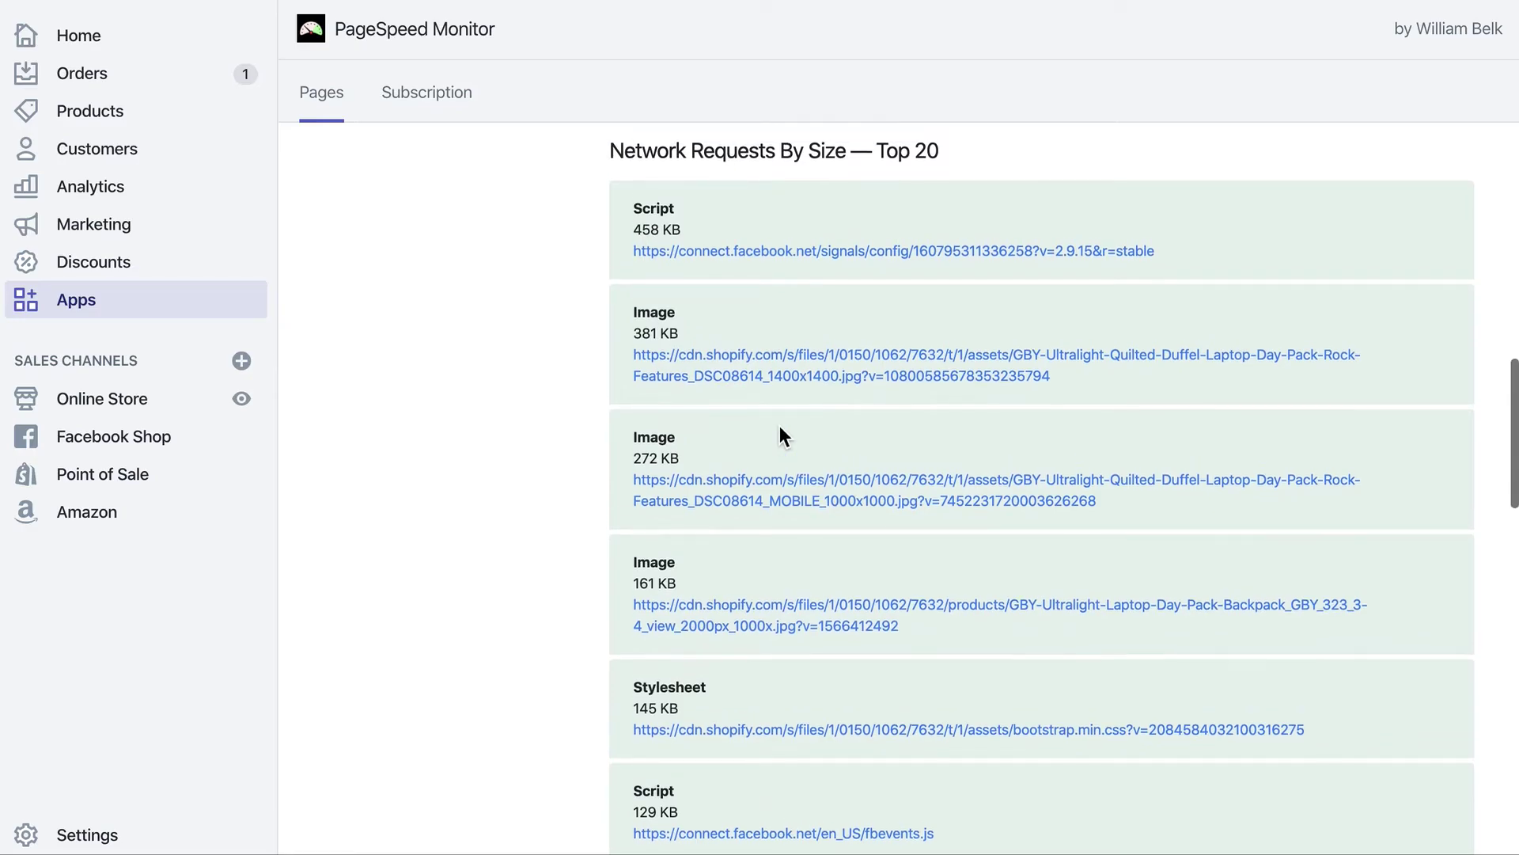
scroll(780, 436, down, 7)
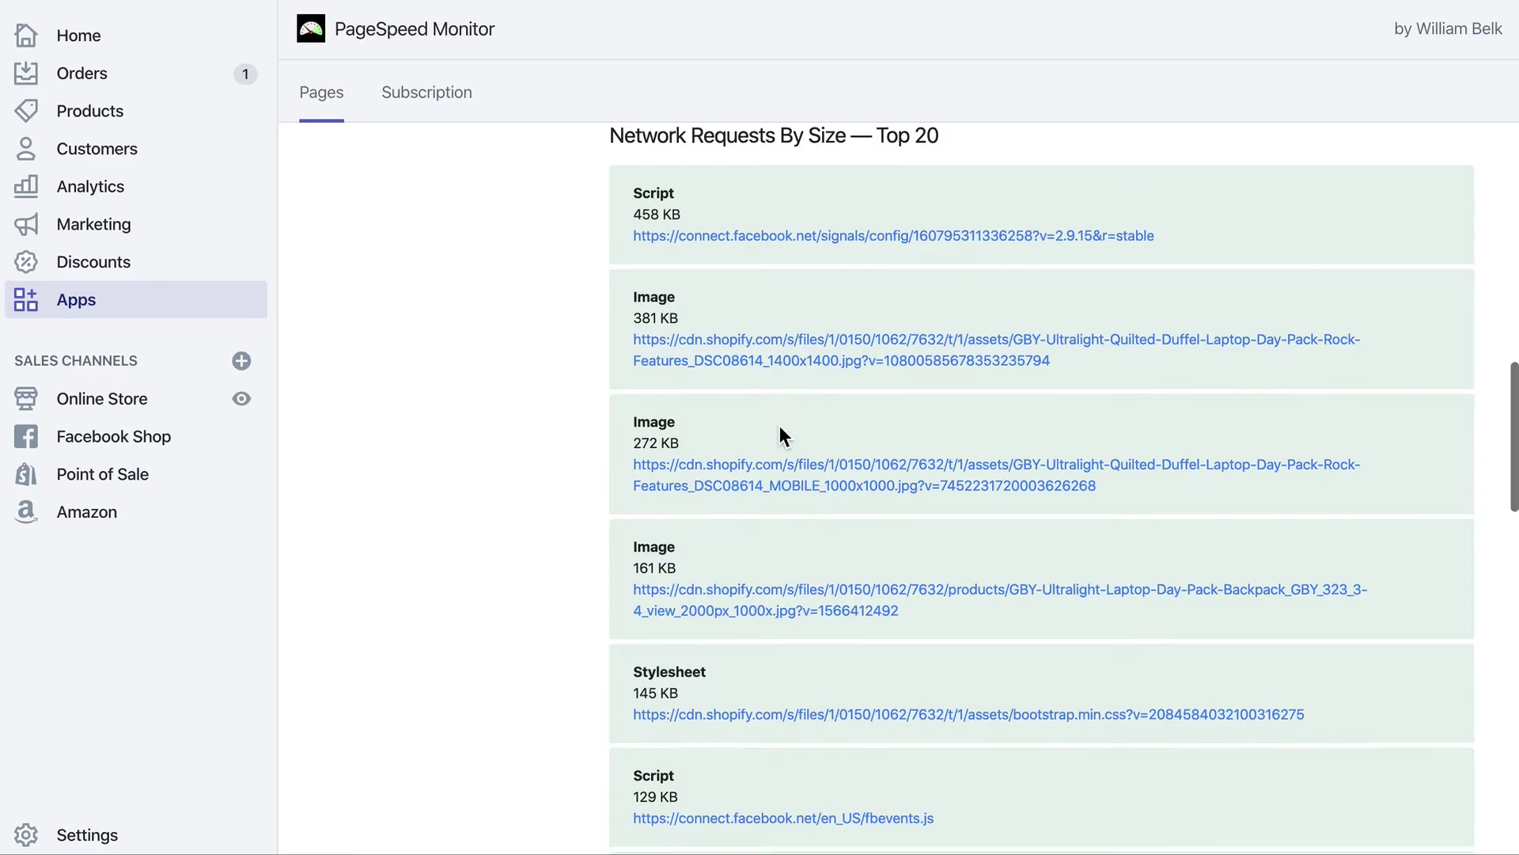
scroll(780, 429, down, 20)
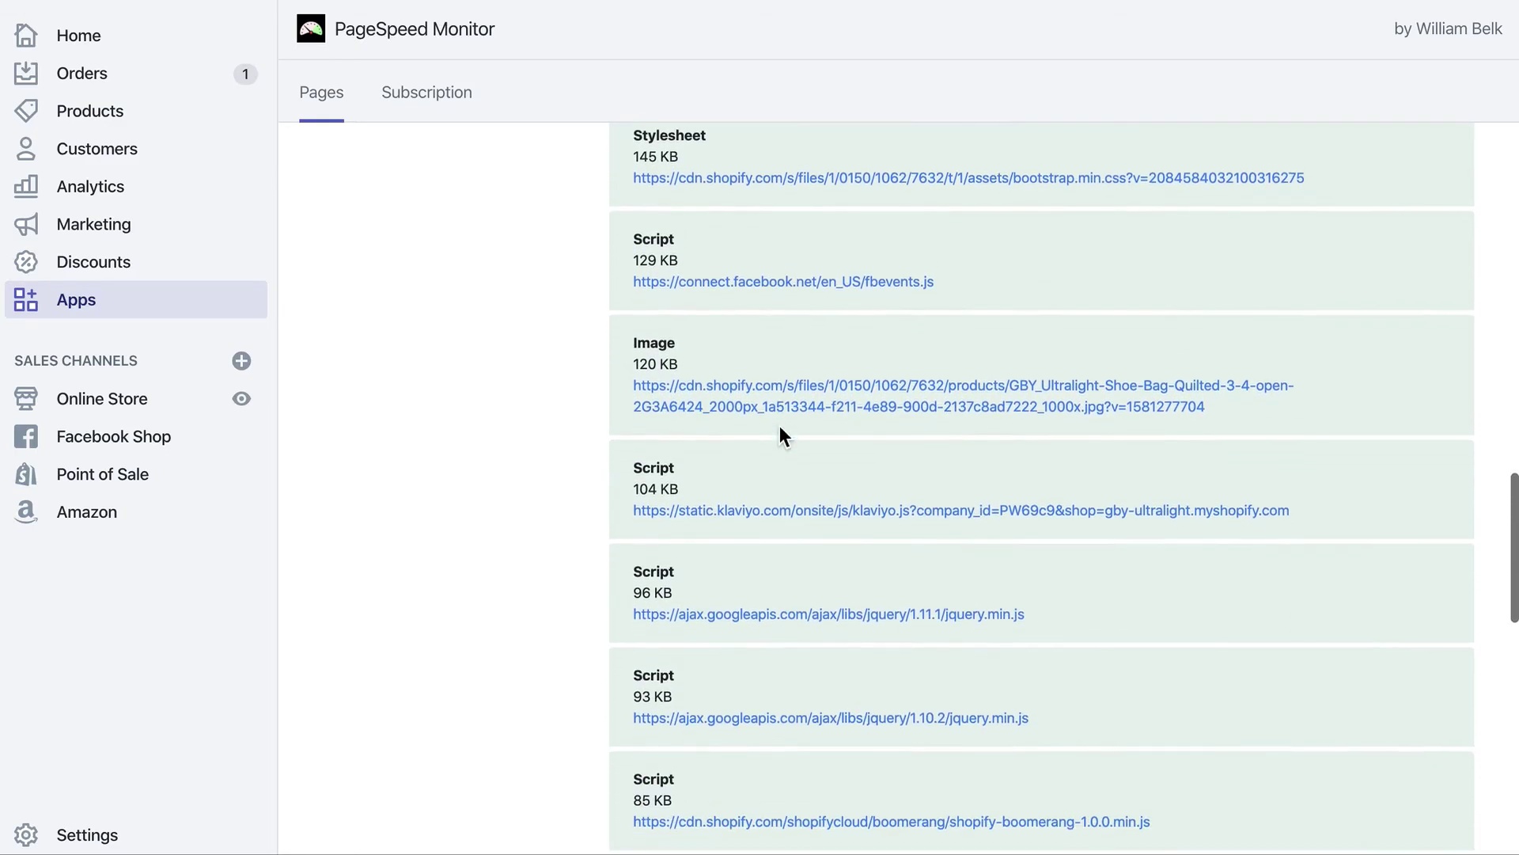
scroll(781, 436, down, 5)
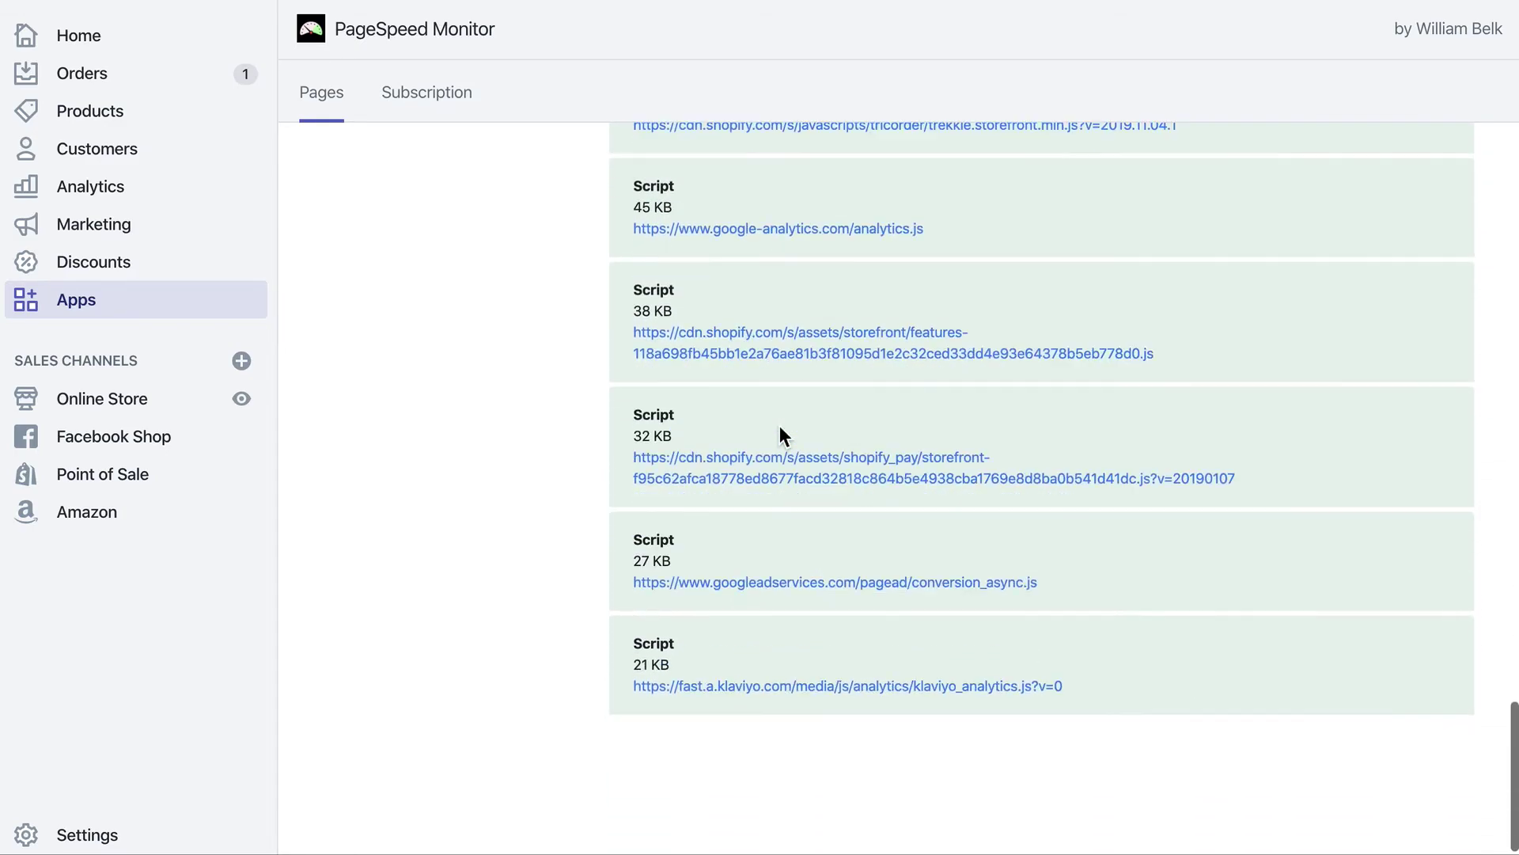
scroll(781, 436, up, 20)
scroll(780, 436, up, 15)
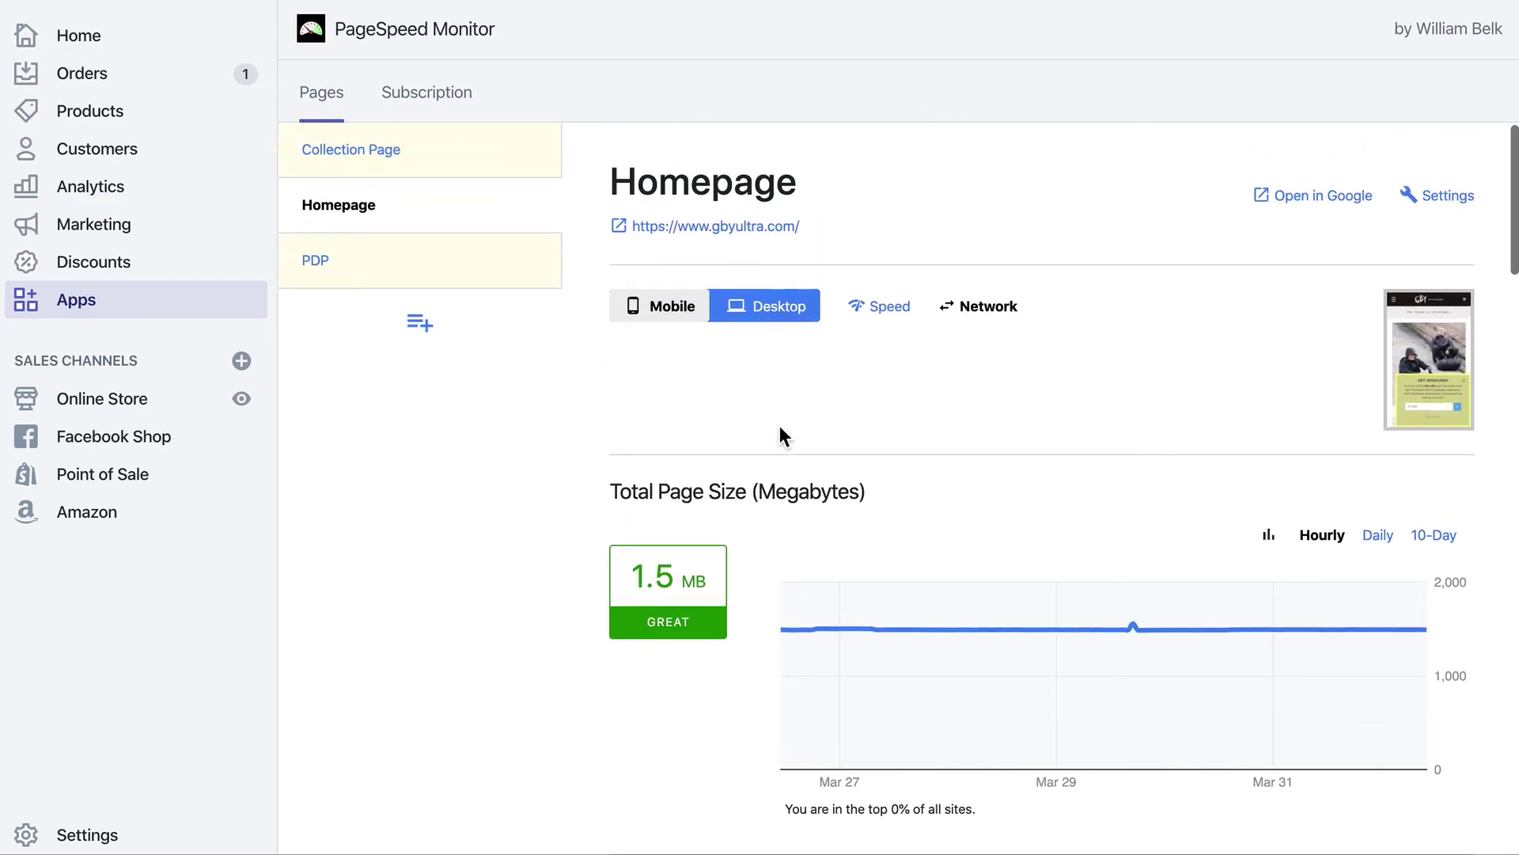
Compare the Homepage's total page size between desktop and mobile, ending on the desktop network data
click(777, 313)
scroll(774, 499, down, 1)
scroll(774, 503, up, 1)
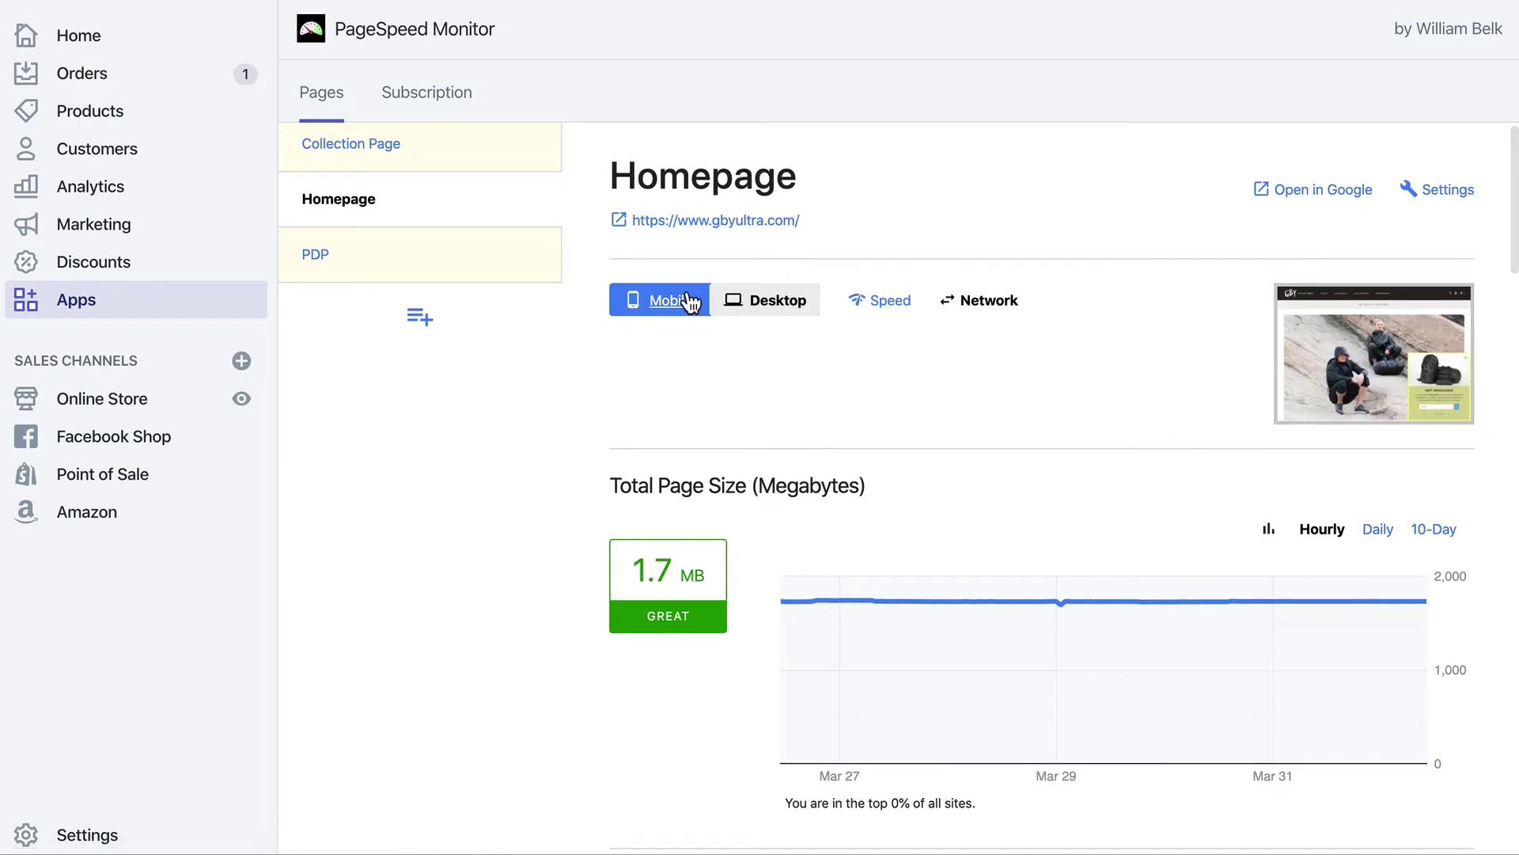
click(668, 305)
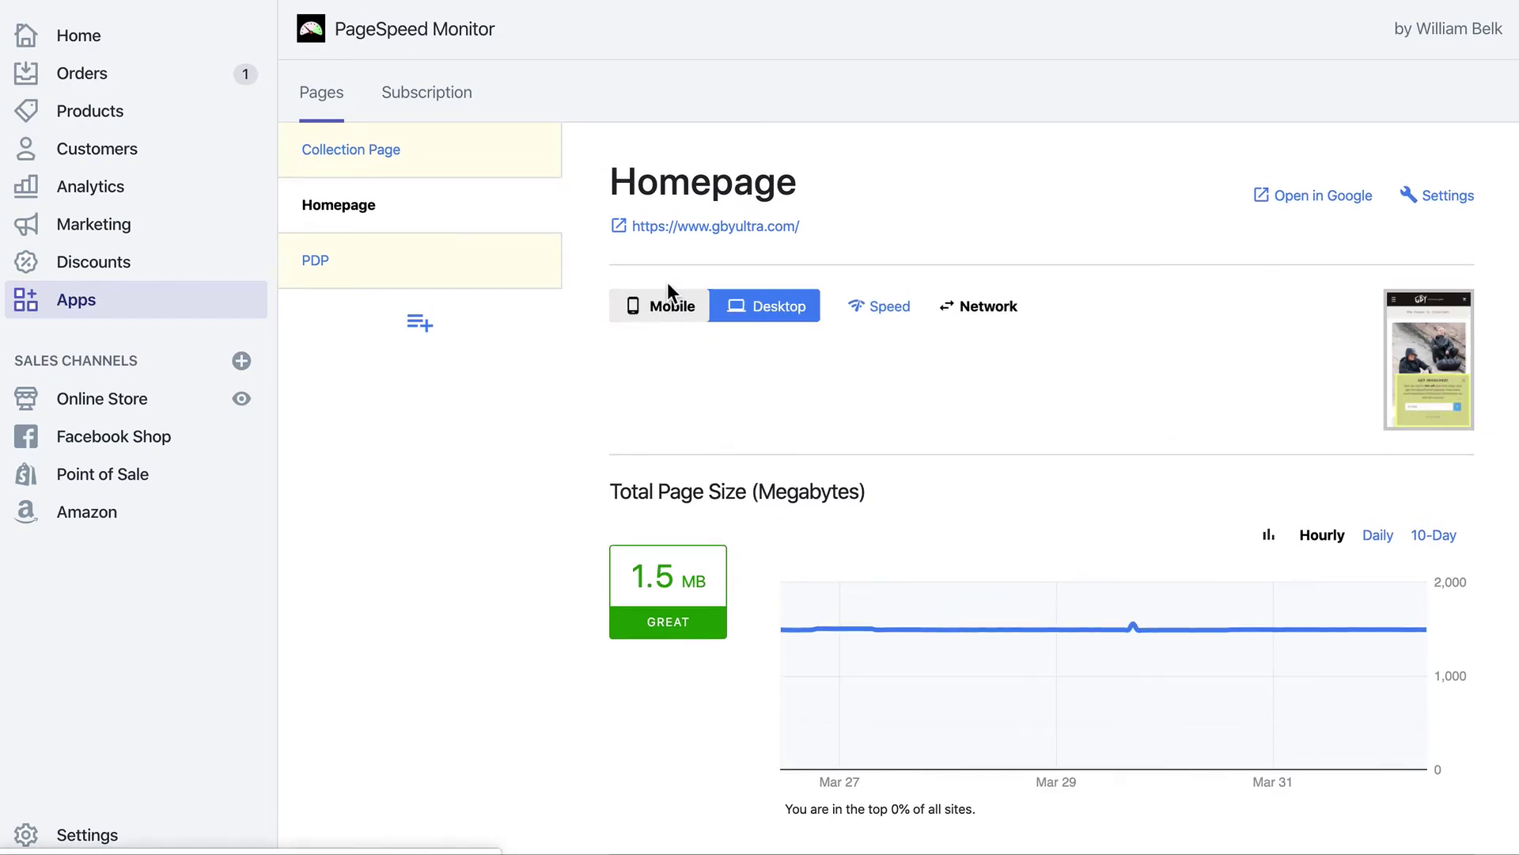
click(762, 325)
scroll(760, 491, down, 5)
scroll(760, 495, down, 6)
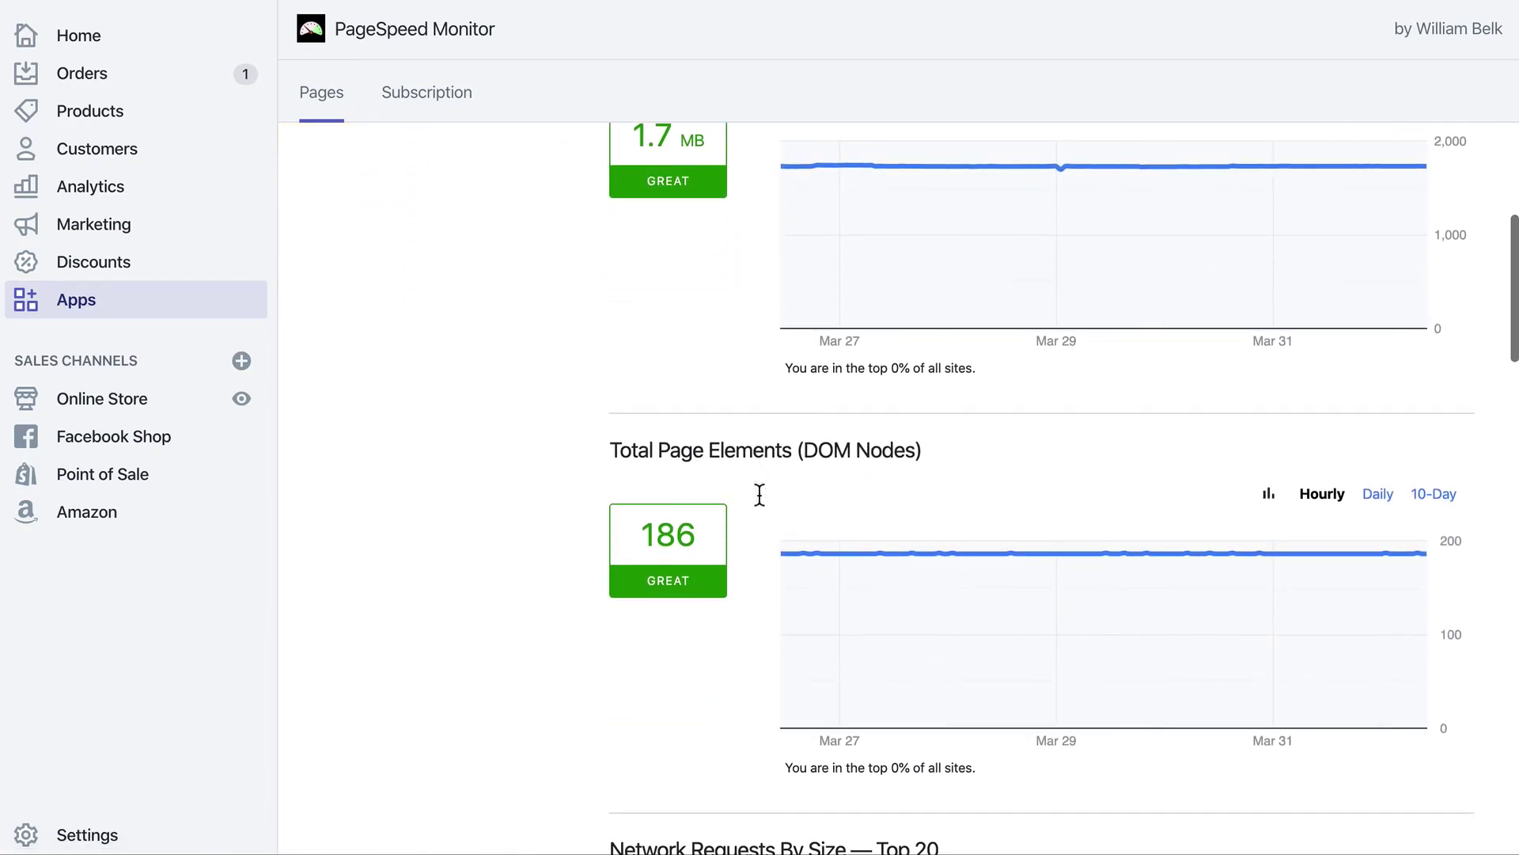
scroll(759, 495, down, 2)
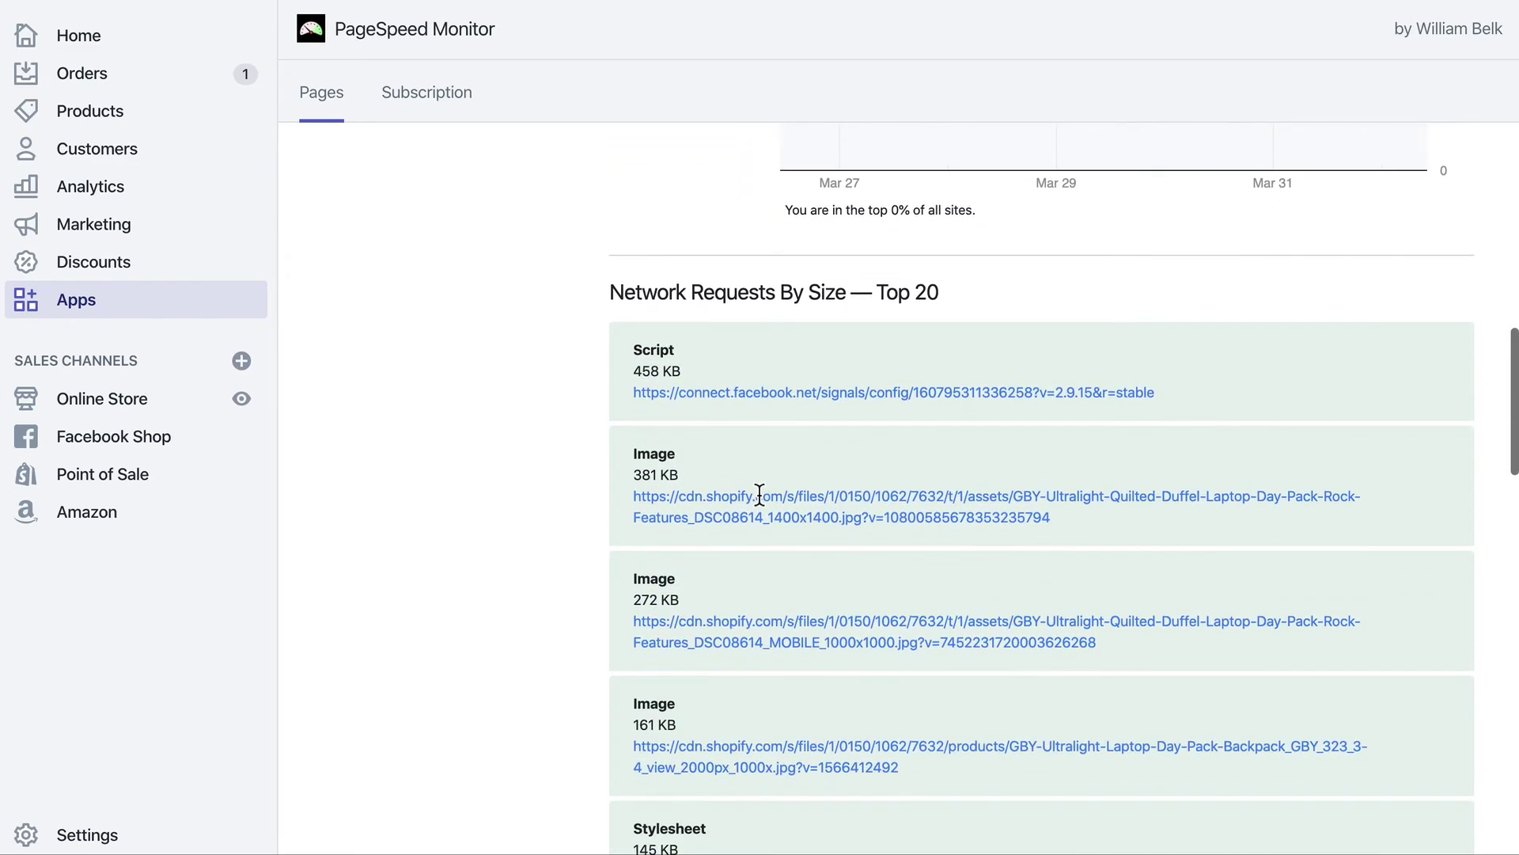
scroll(760, 495, down, 10)
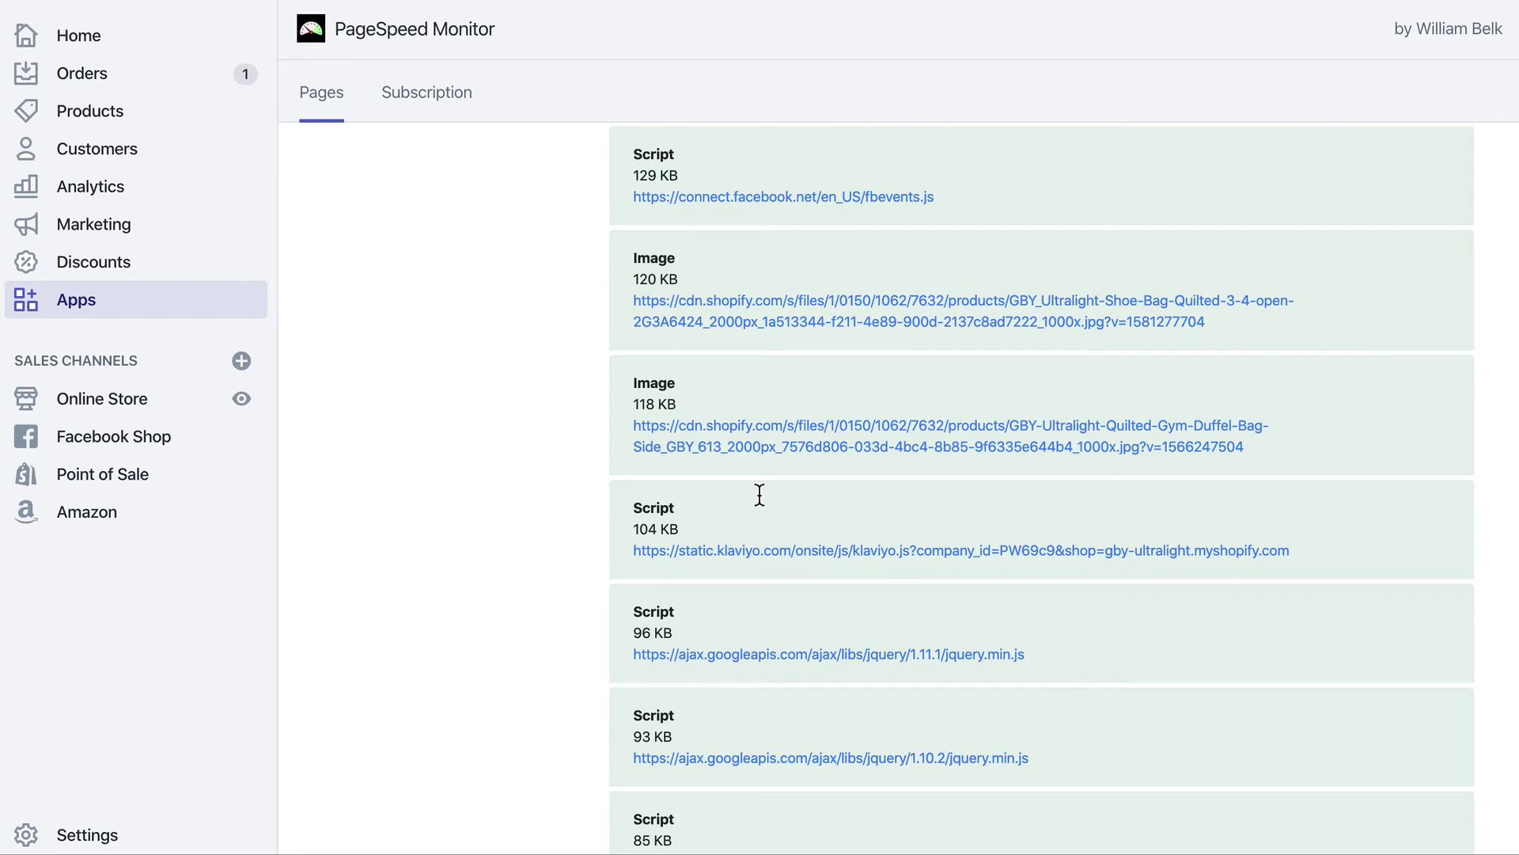
scroll(759, 495, up, 13)
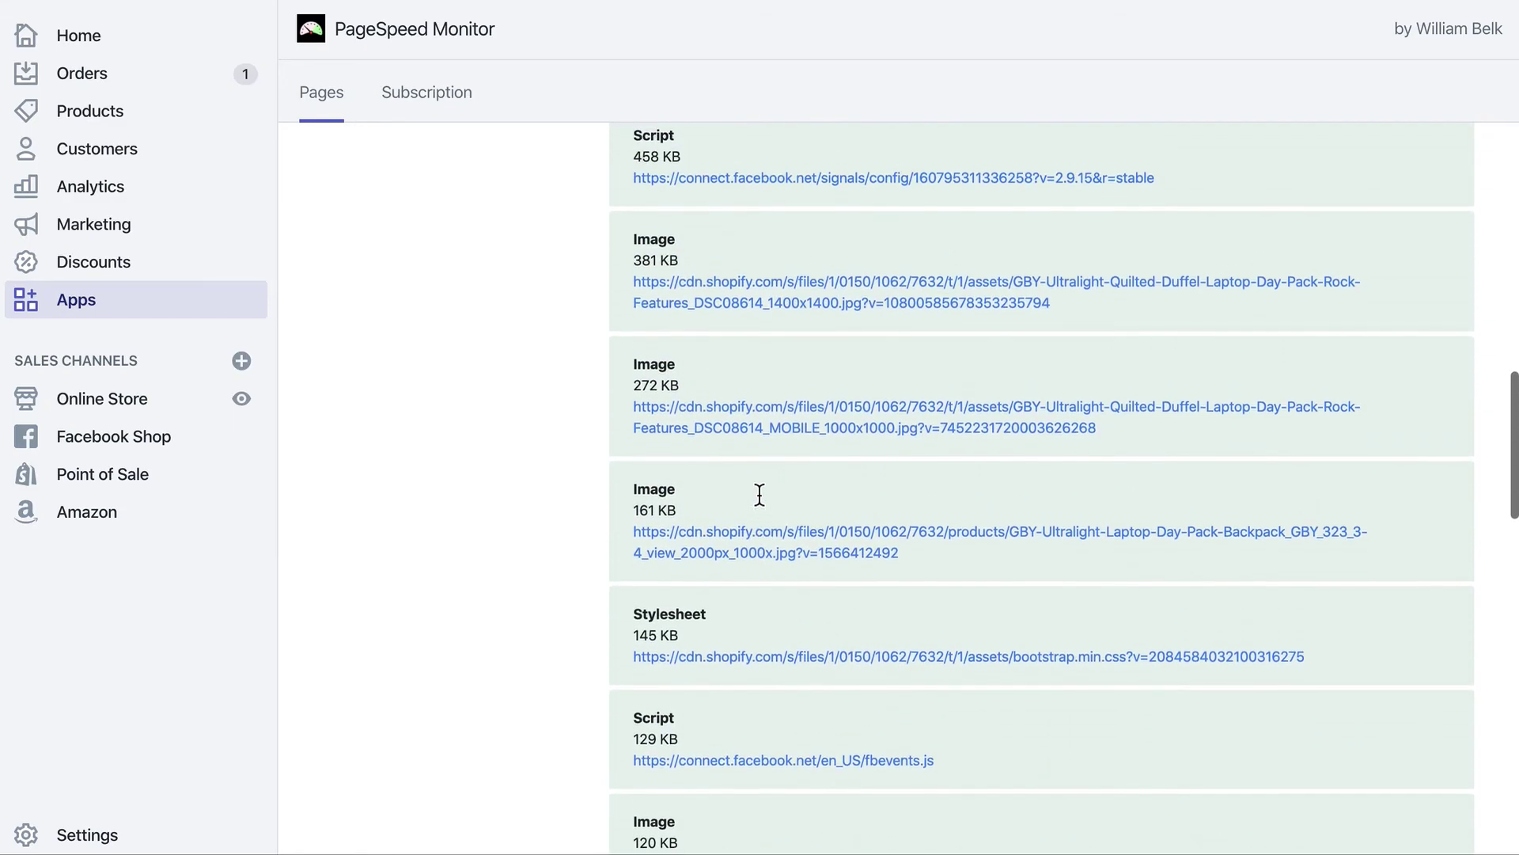
scroll(760, 495, up, 9)
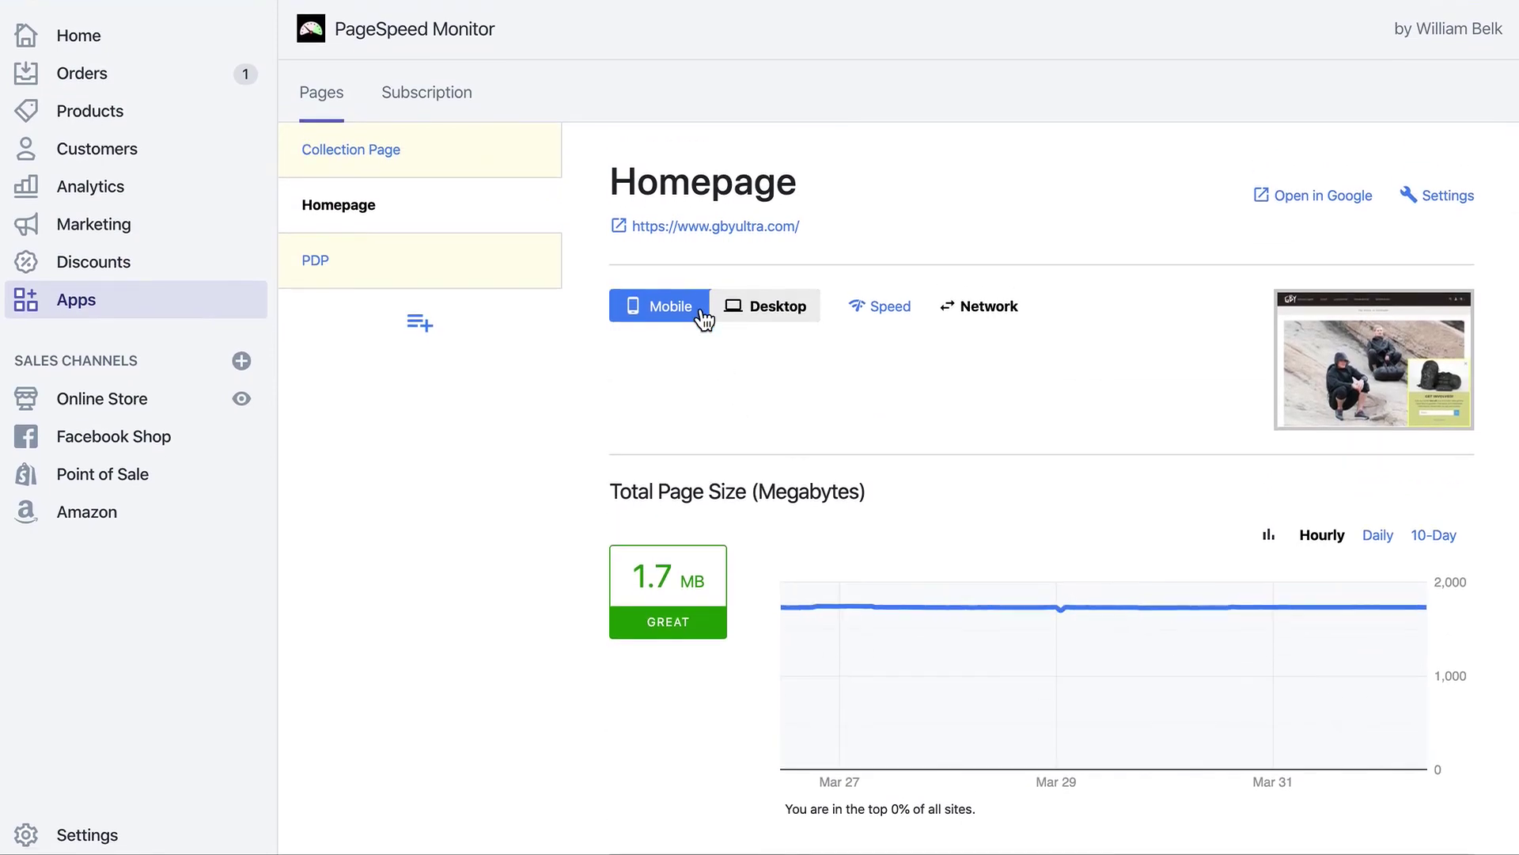
Switch the network data back to mobile, open the Collection Page report and view its total page size
click(671, 309)
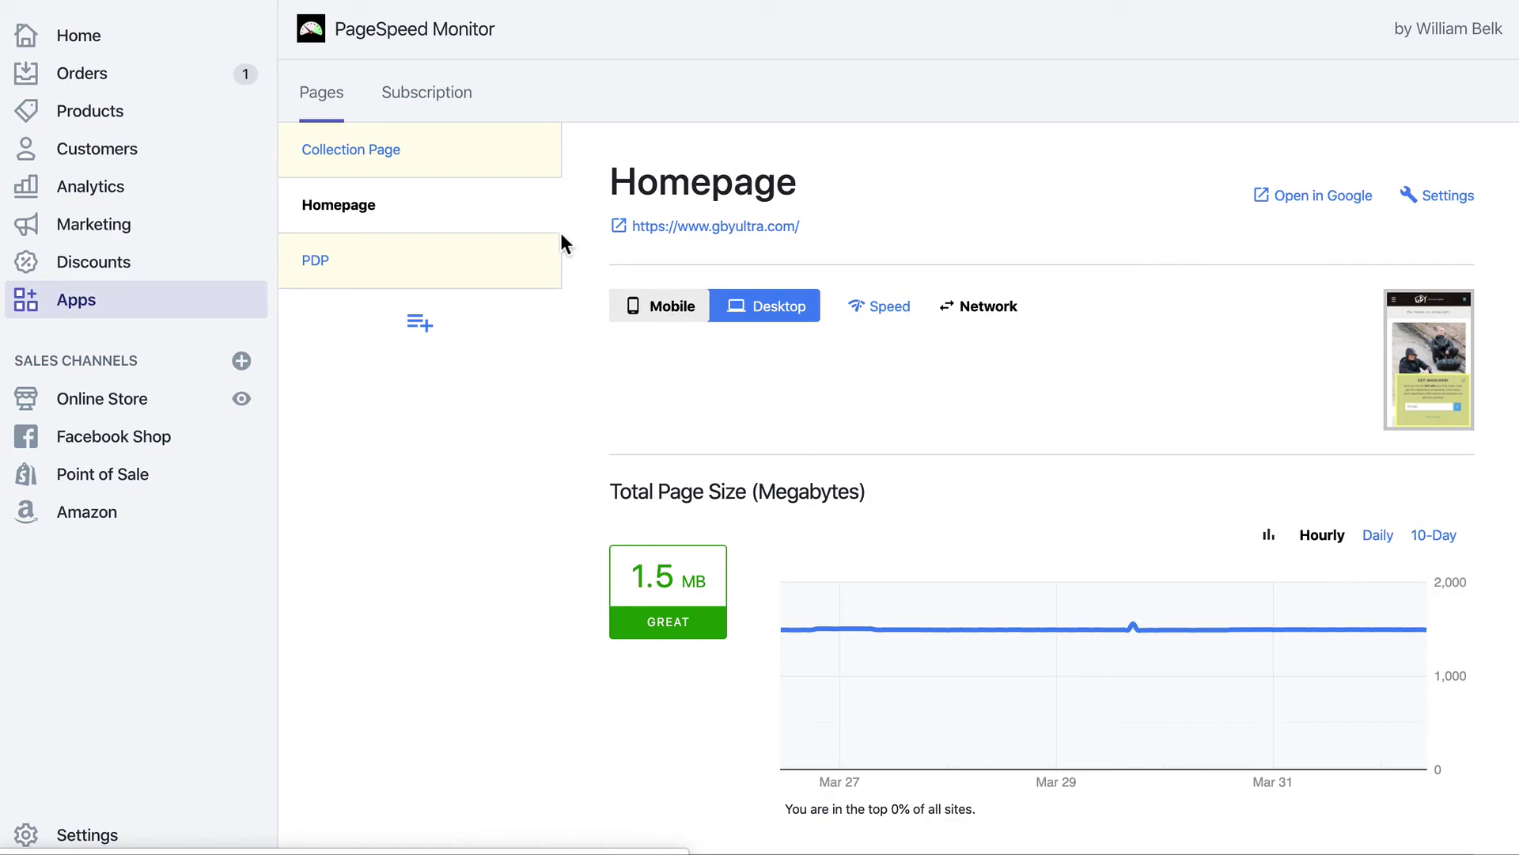
click(414, 167)
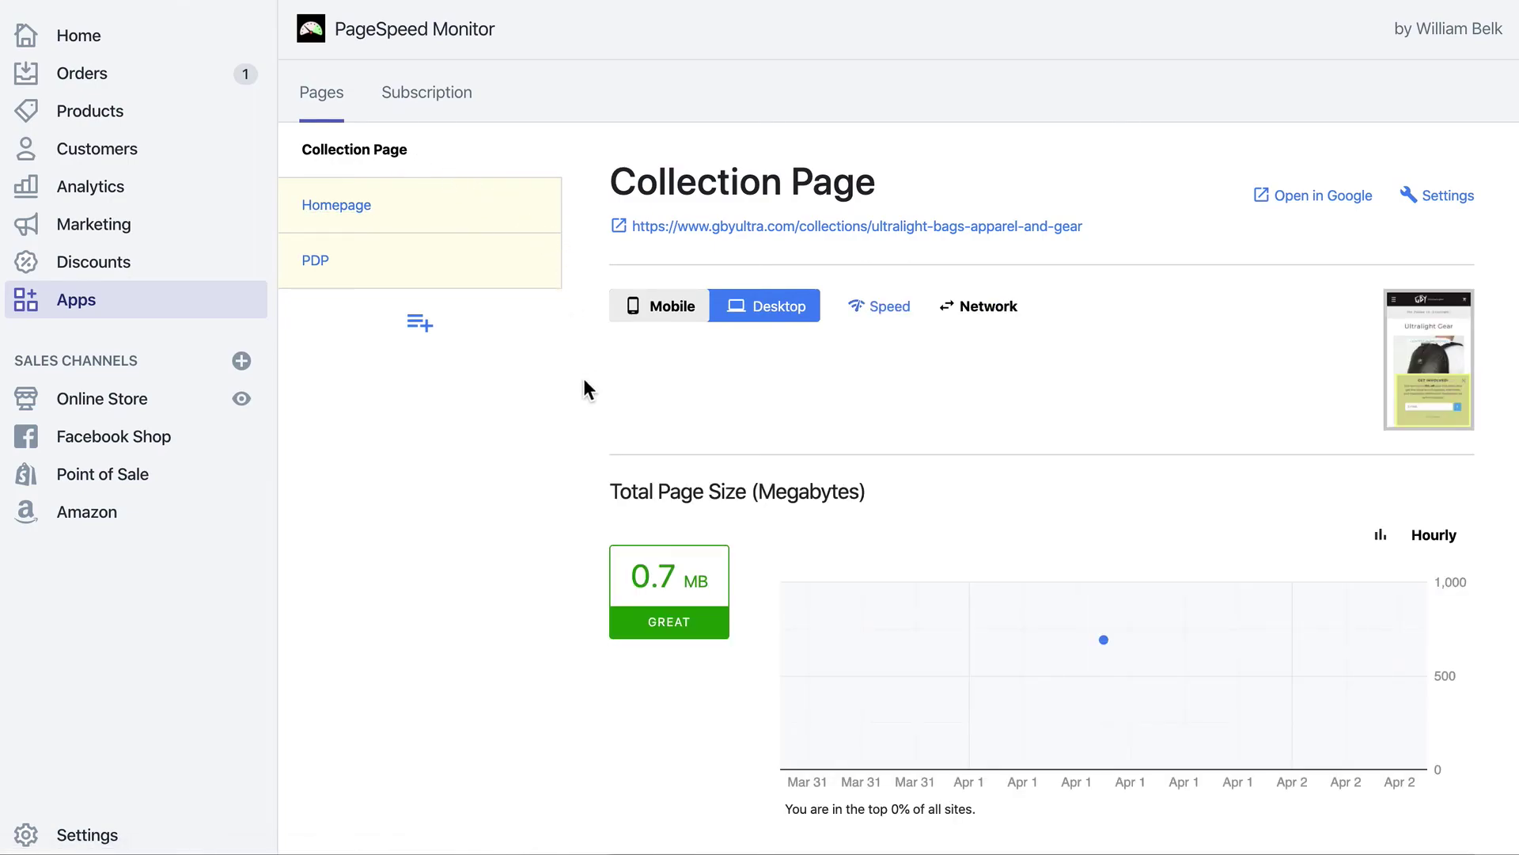
scroll(584, 381, down, 2)
scroll(584, 378, down, 2)
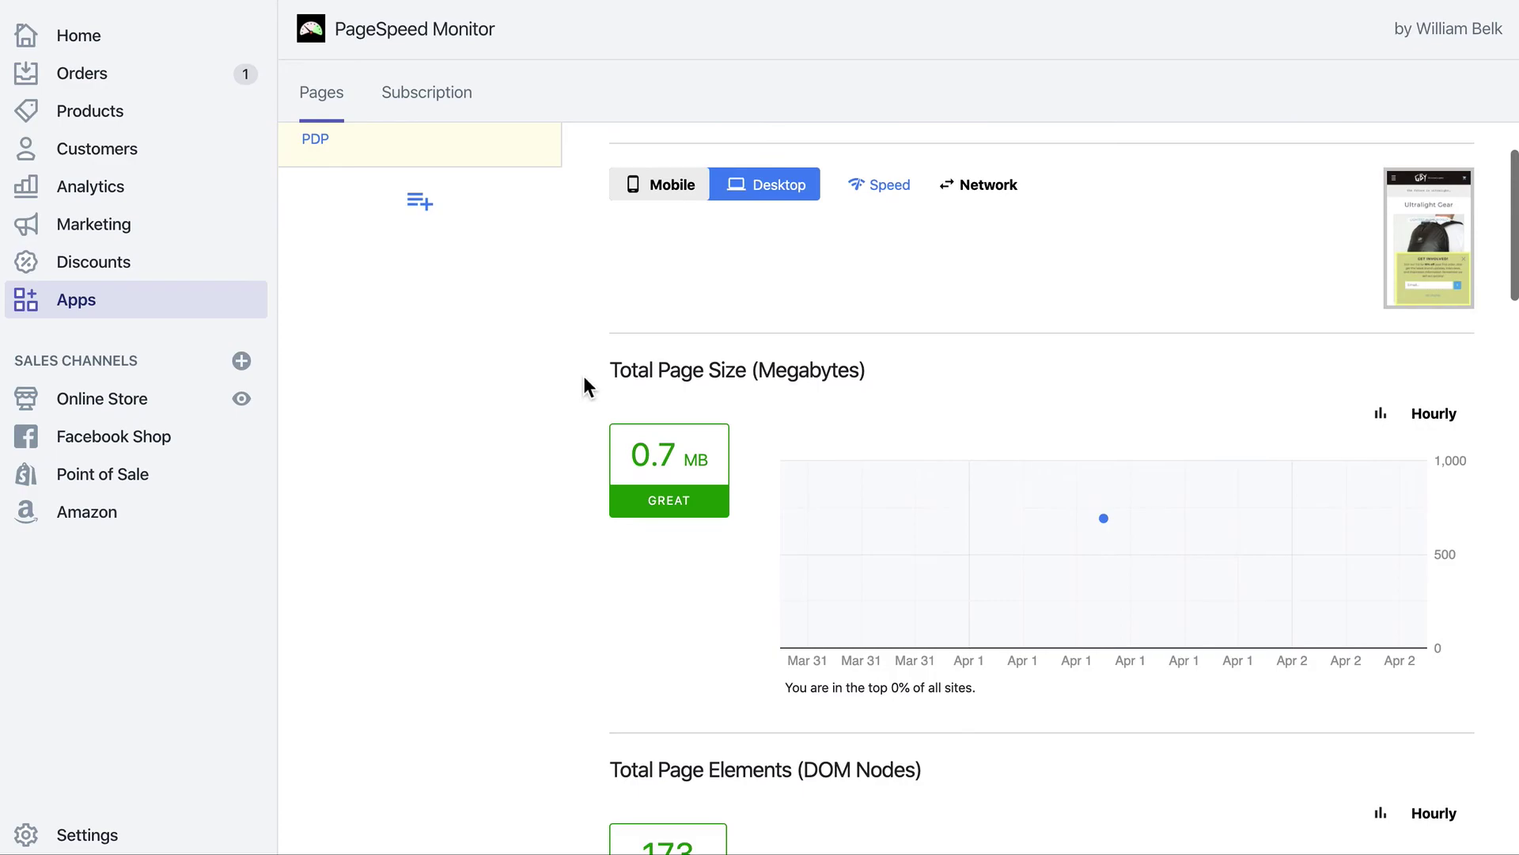
scroll(584, 380, up, 1)
Open the Collection Page's mobile speed results and examine its Google Score, visibility, loading and interactivity charts
click(888, 212)
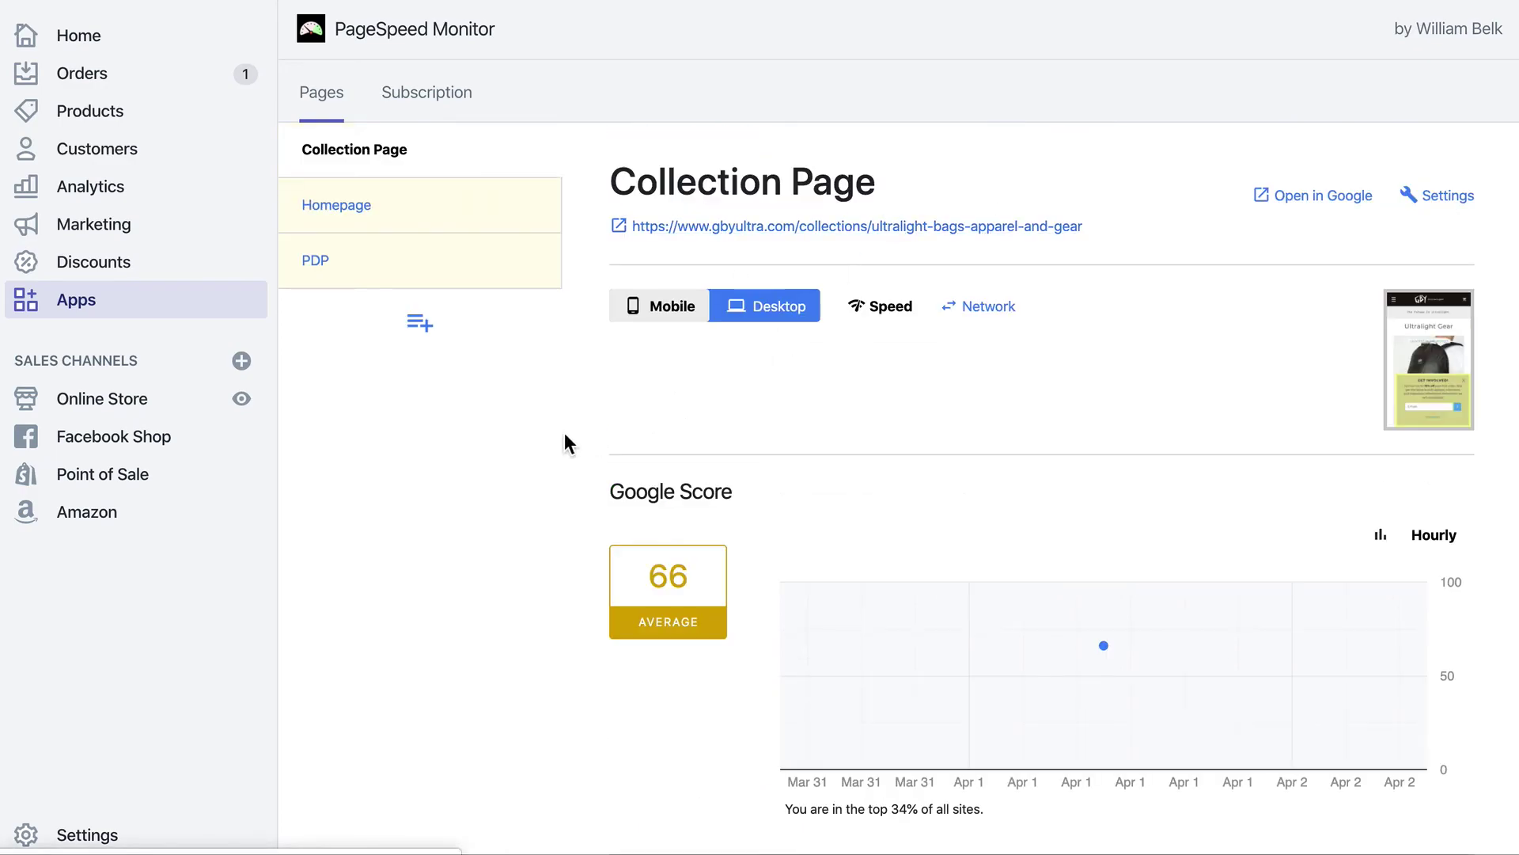
scroll(584, 391, down, 7)
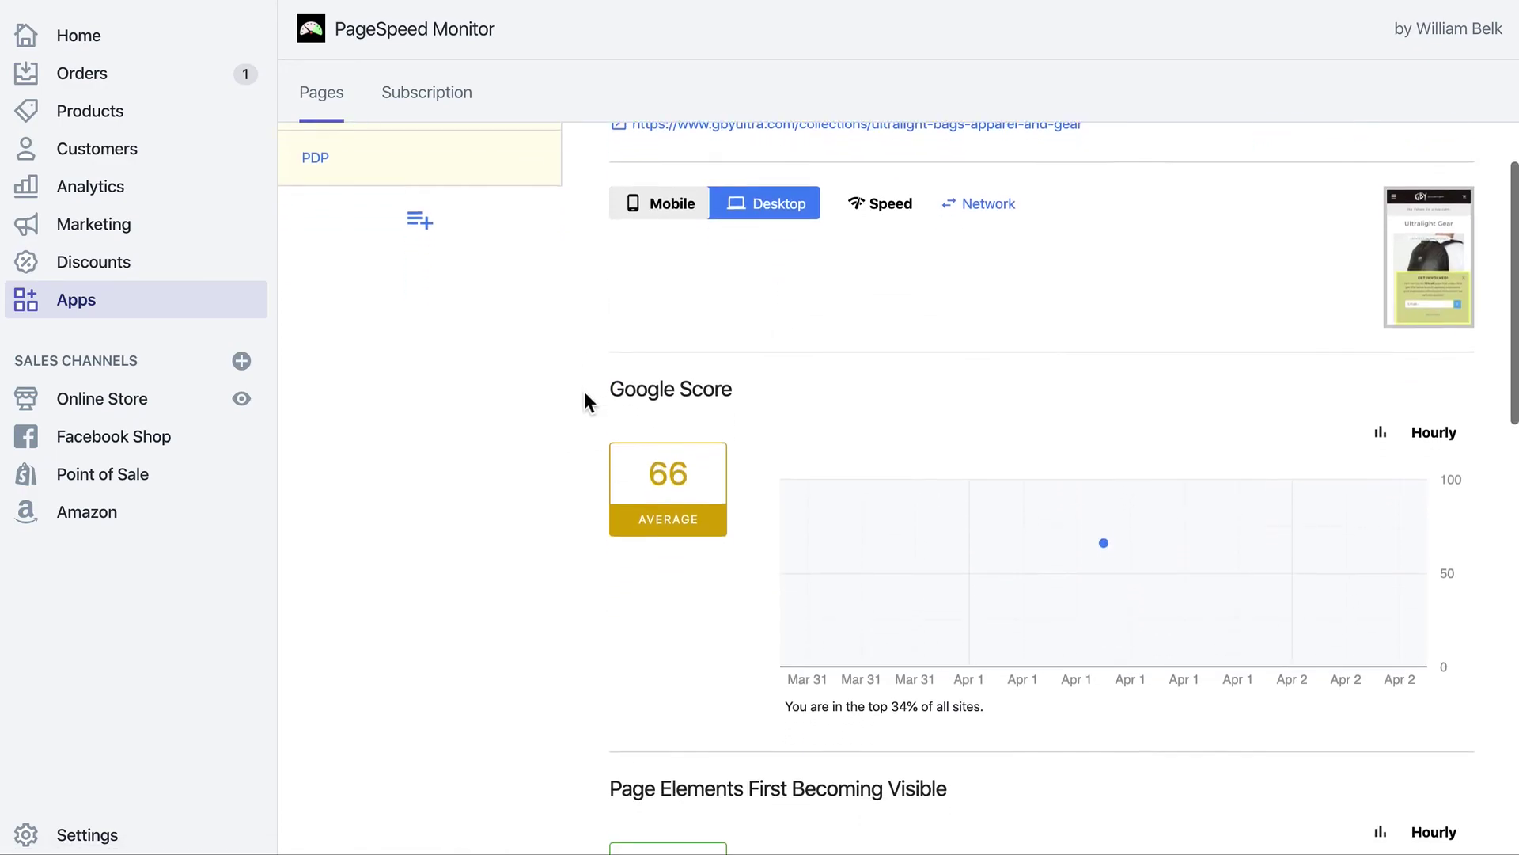
scroll(584, 391, down, 10)
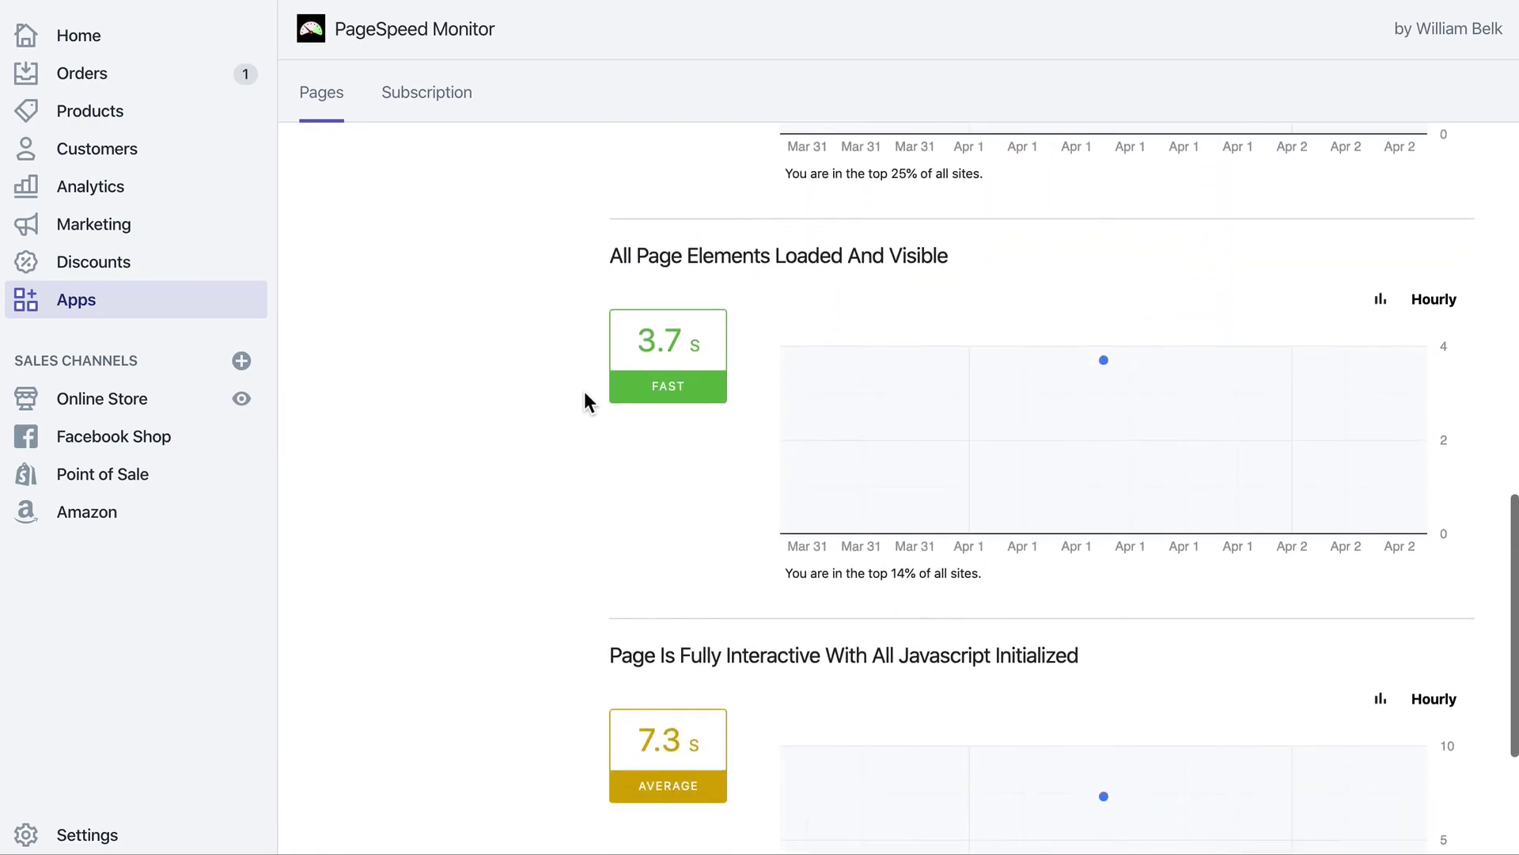
scroll(584, 391, up, 9)
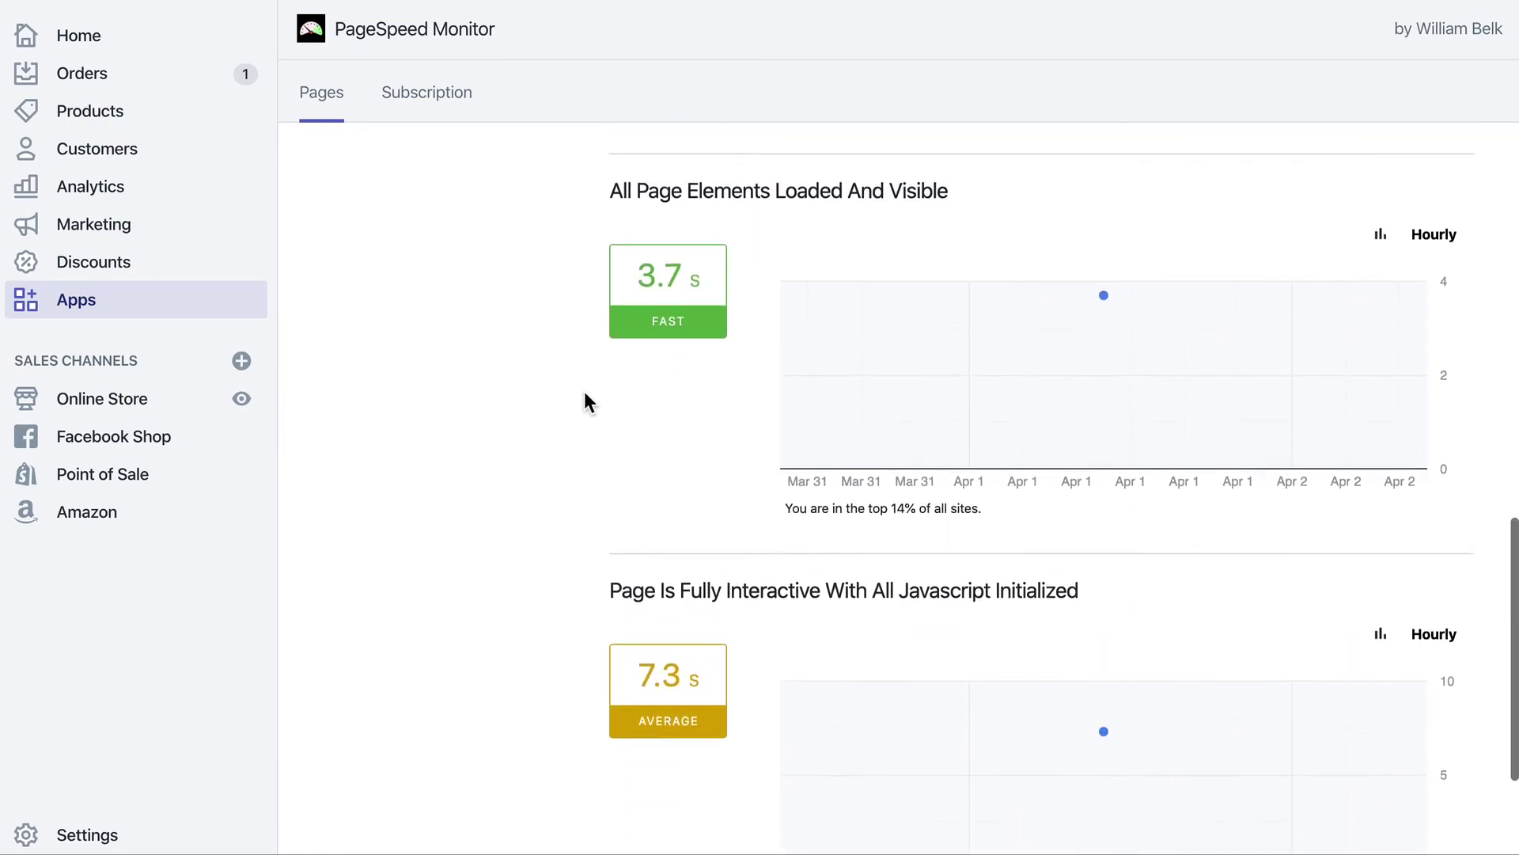
scroll(584, 392, up, 8)
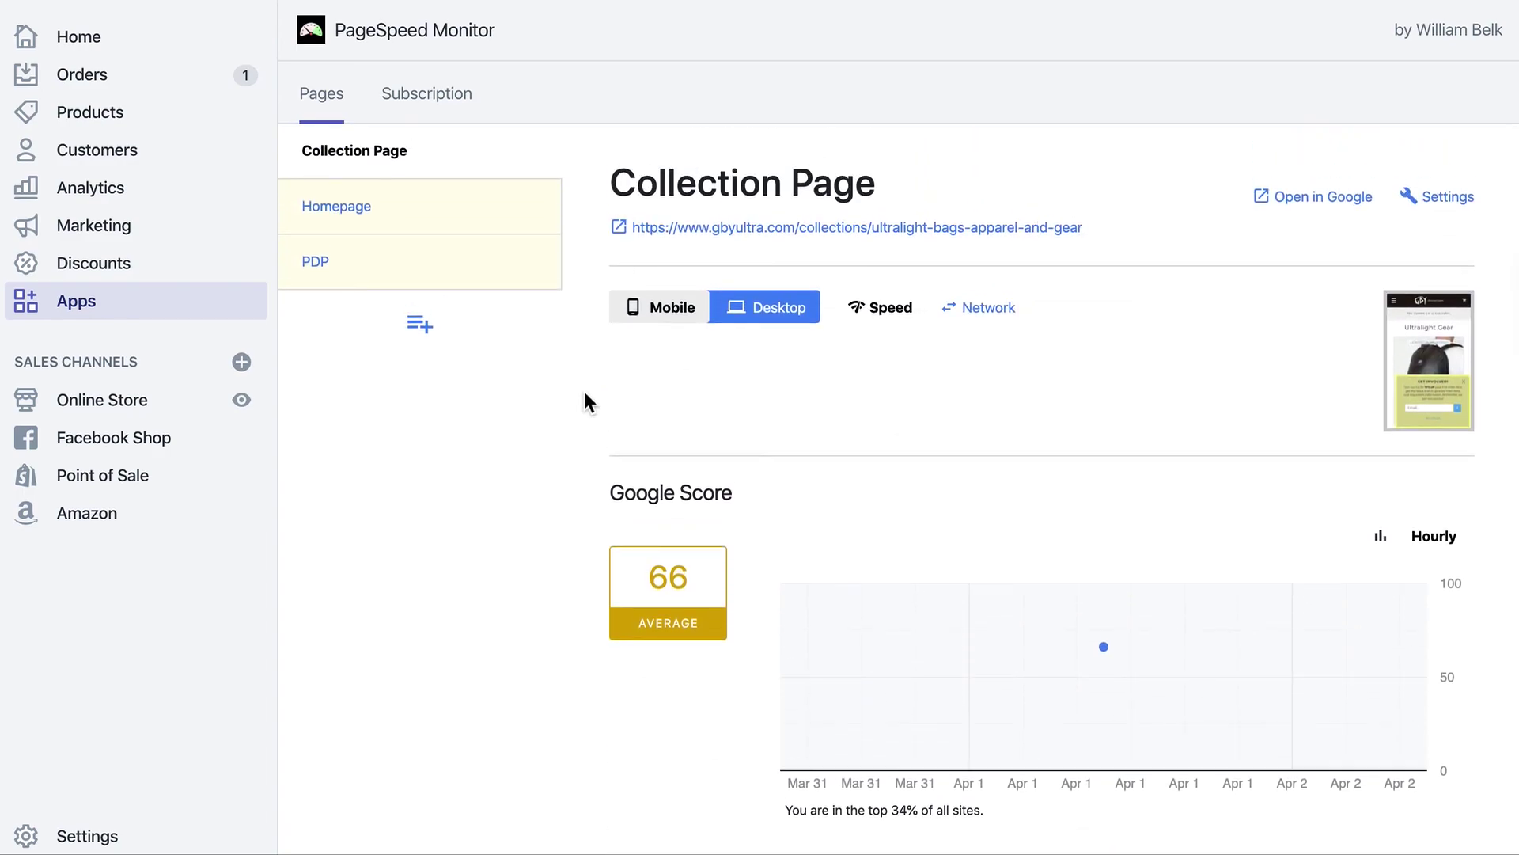
Switch the Collection Page's speed results to desktop and examine its Google Score, visibility, loading and interactivity charts
click(759, 309)
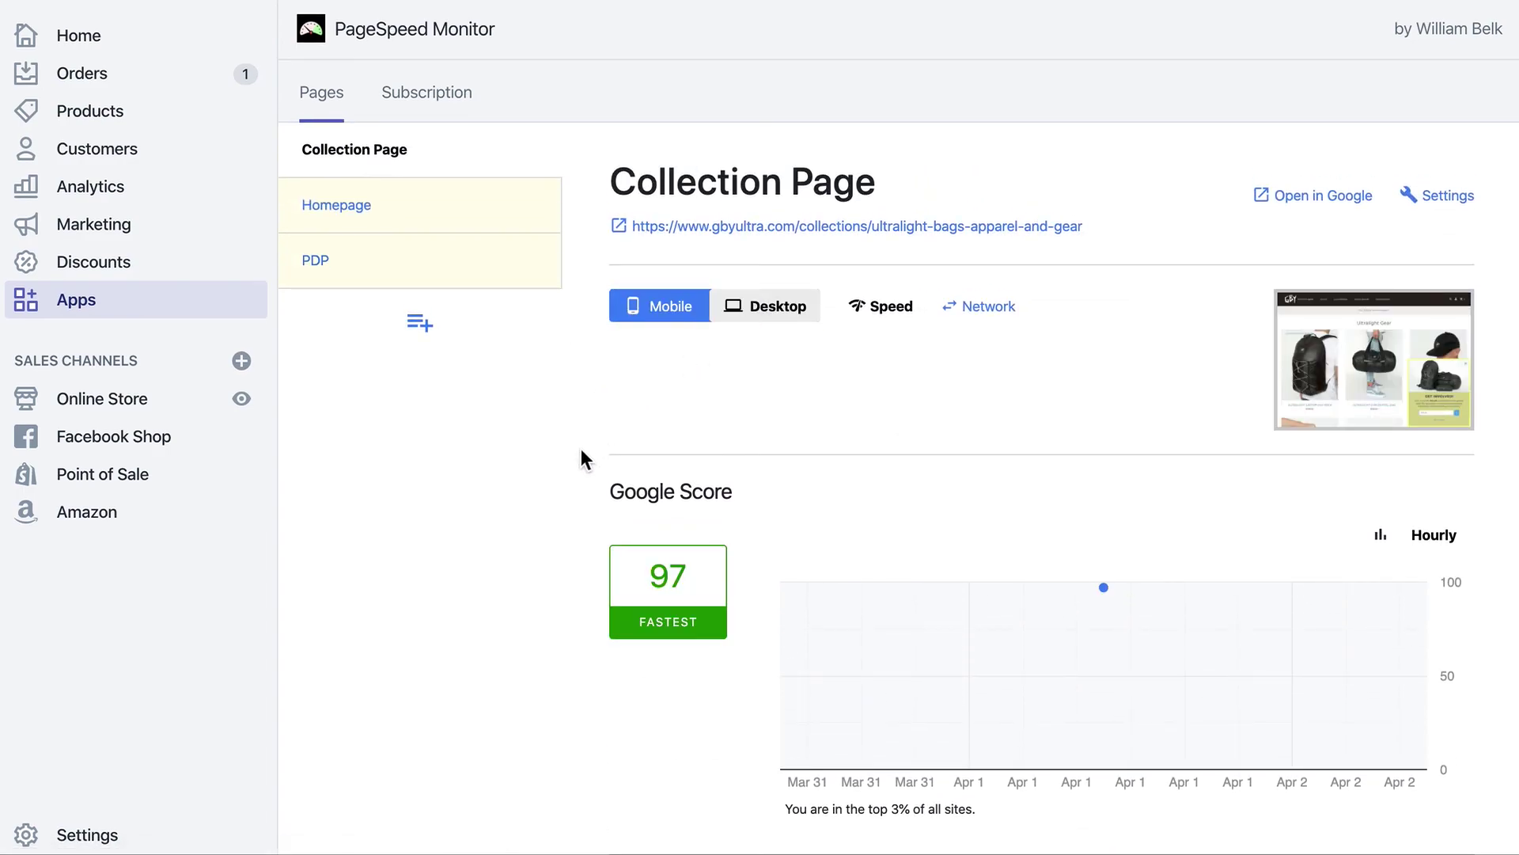
scroll(582, 449, down, 7)
scroll(581, 450, down, 9)
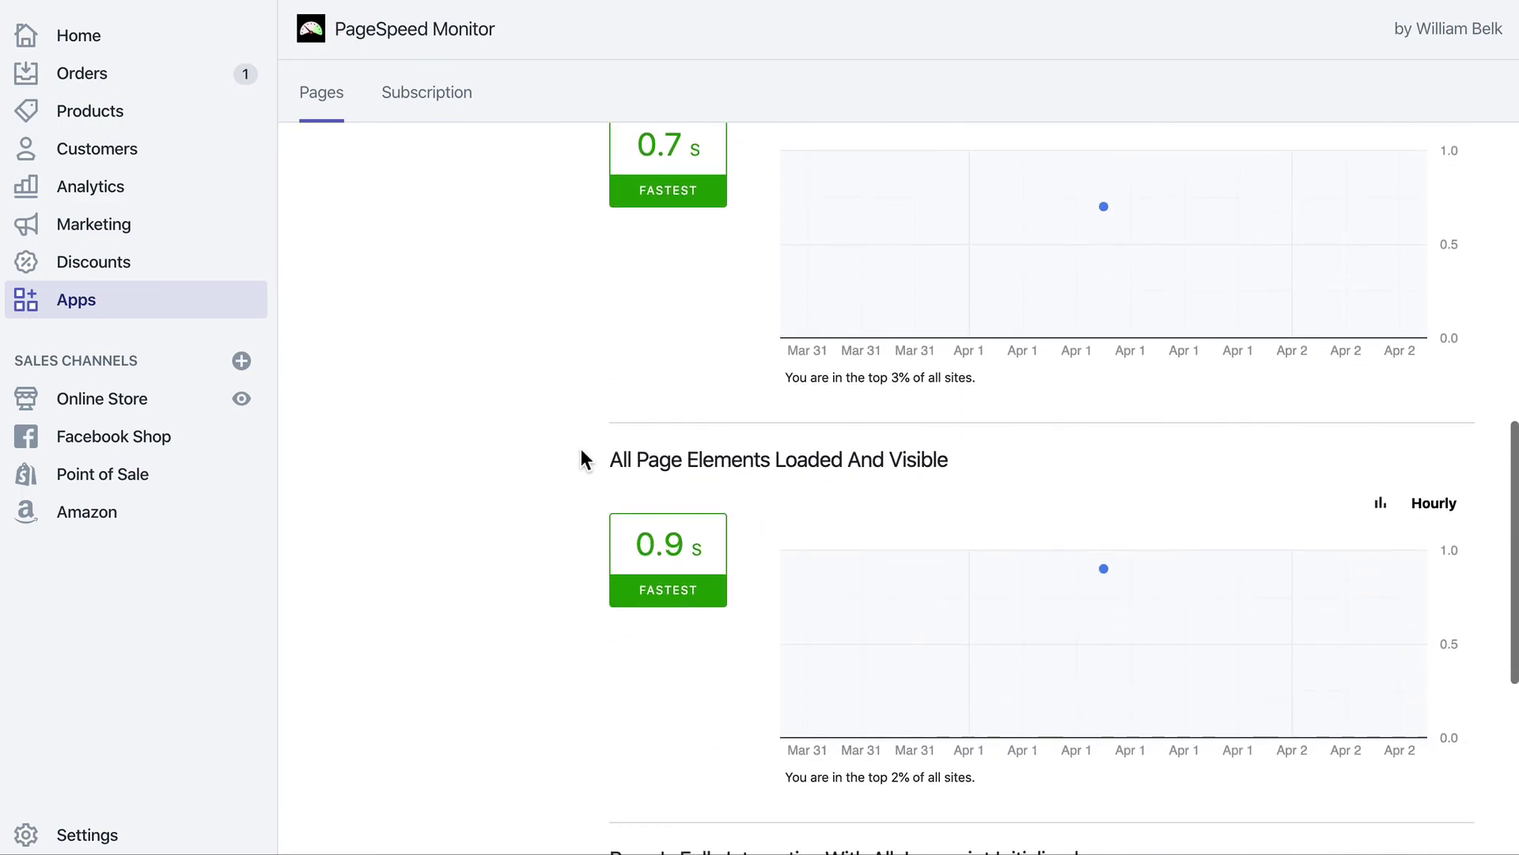
scroll(581, 448, down, 2)
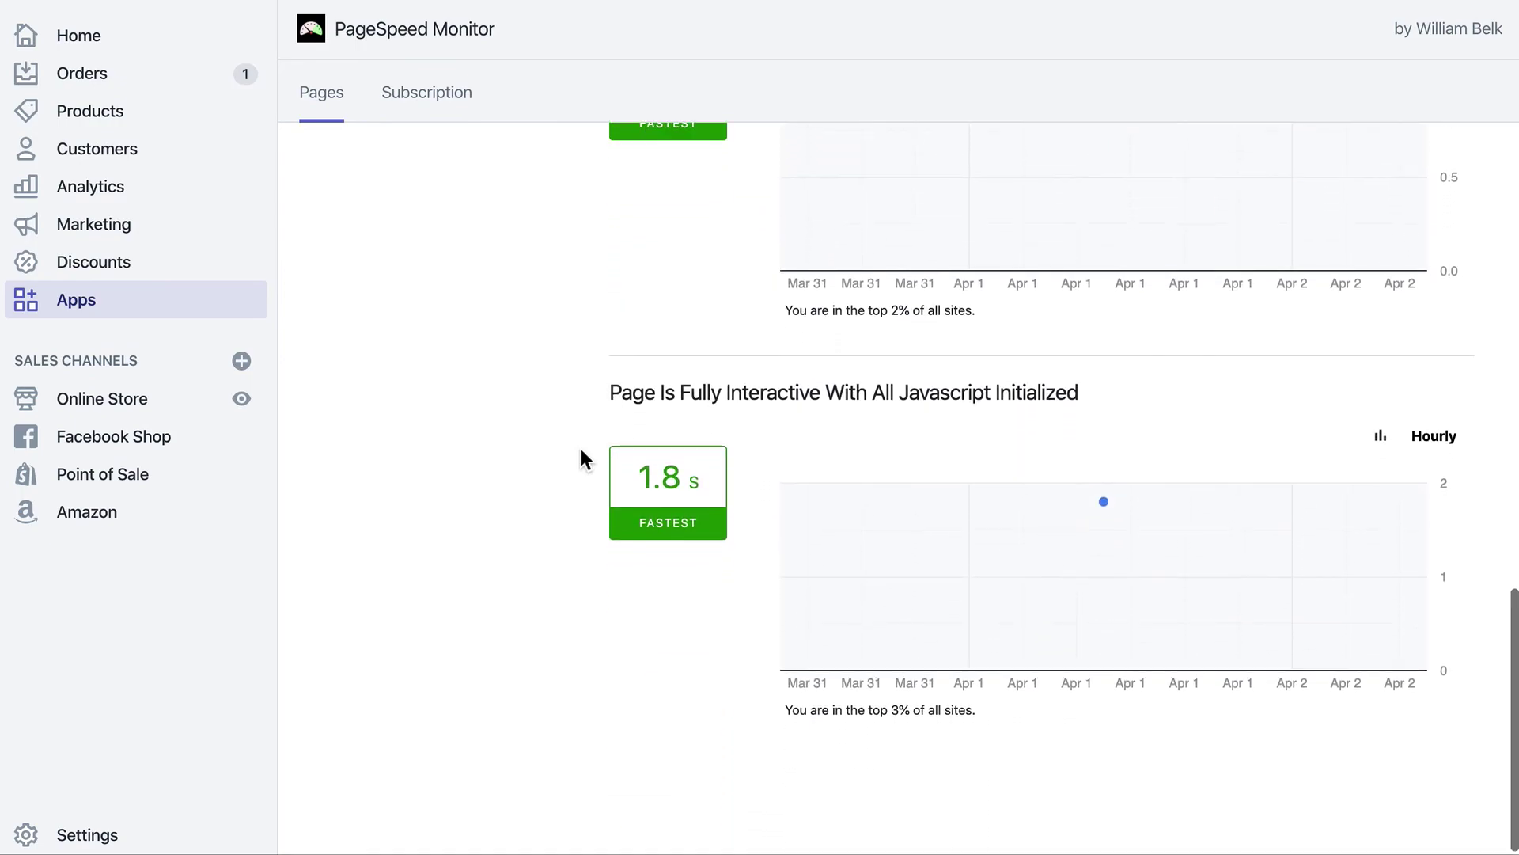